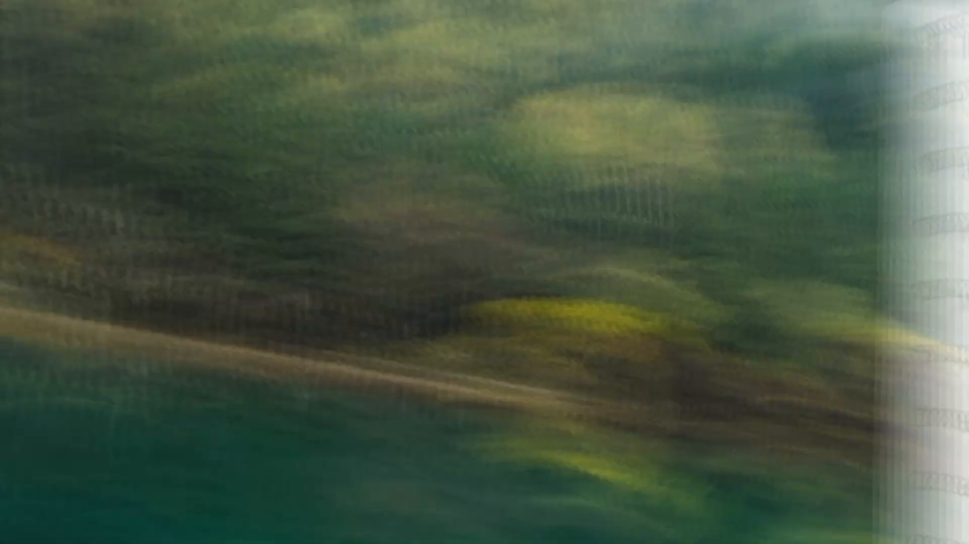
Search Google for figma and open the Figma downloads page to view the available apps.
type("figma")
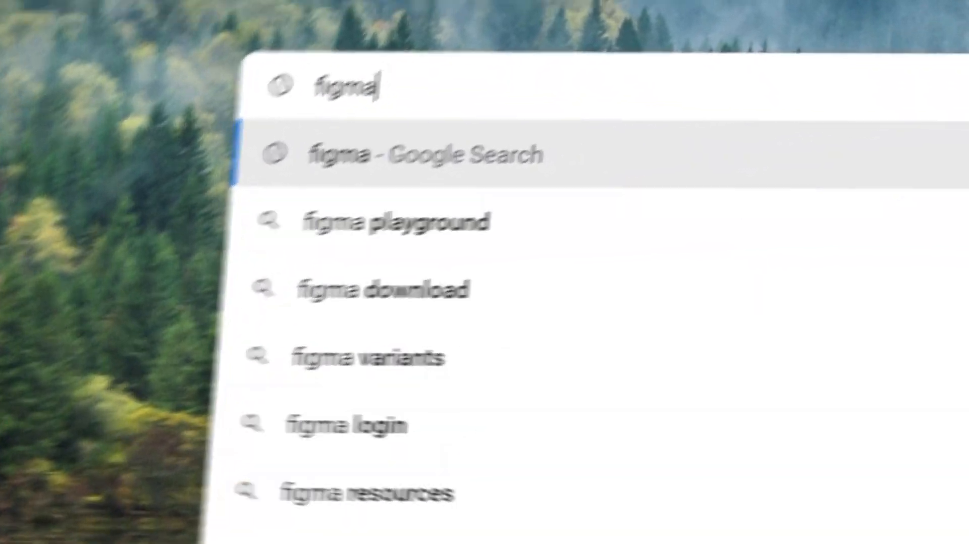
key("Return")
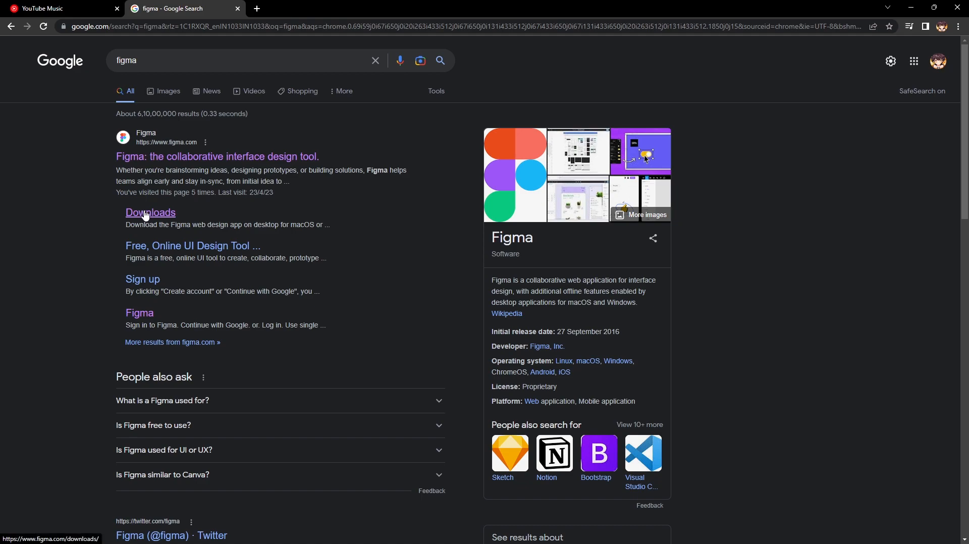
scroll(158, 238, "down", 3)
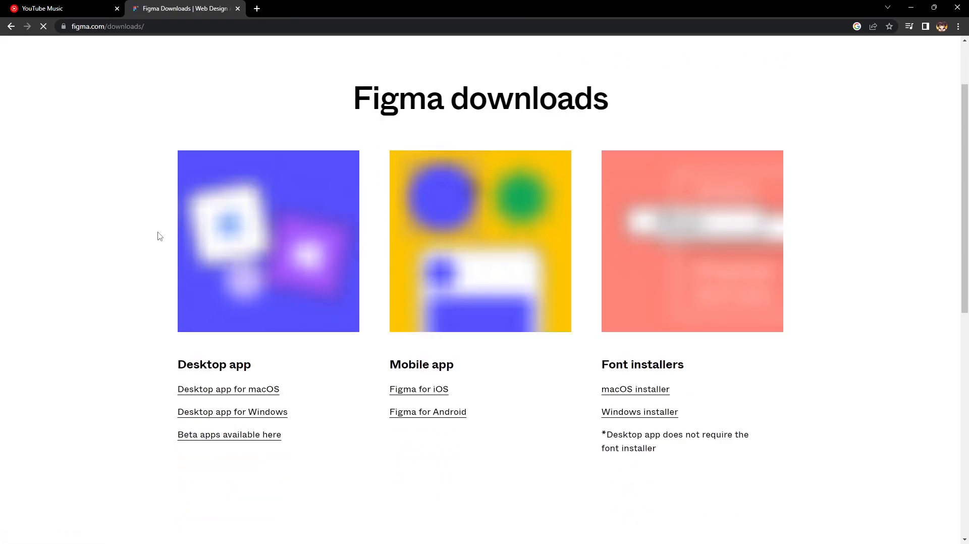
scroll(145, 246, "down", 2)
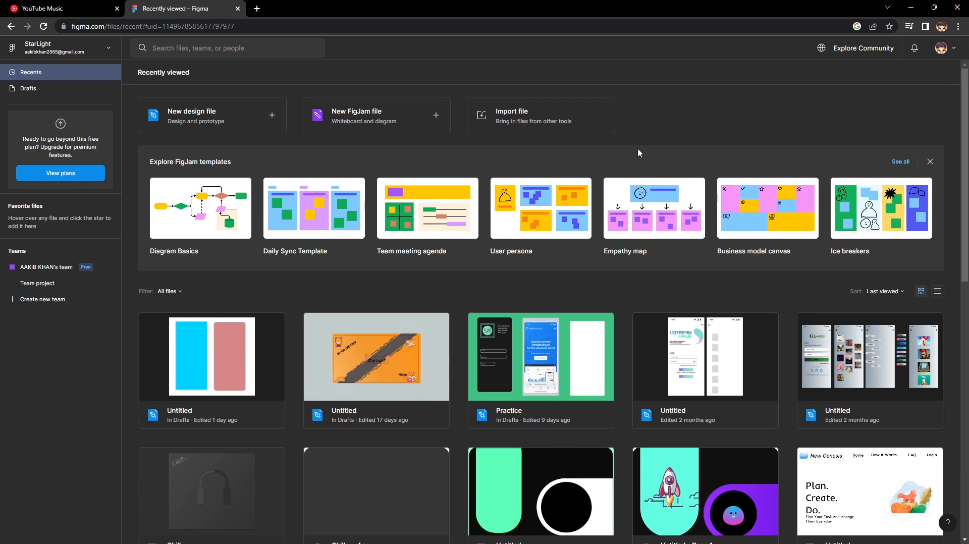
Log out of the current Figma account and sign back in with the listed Google account.
left_click(955, 57)
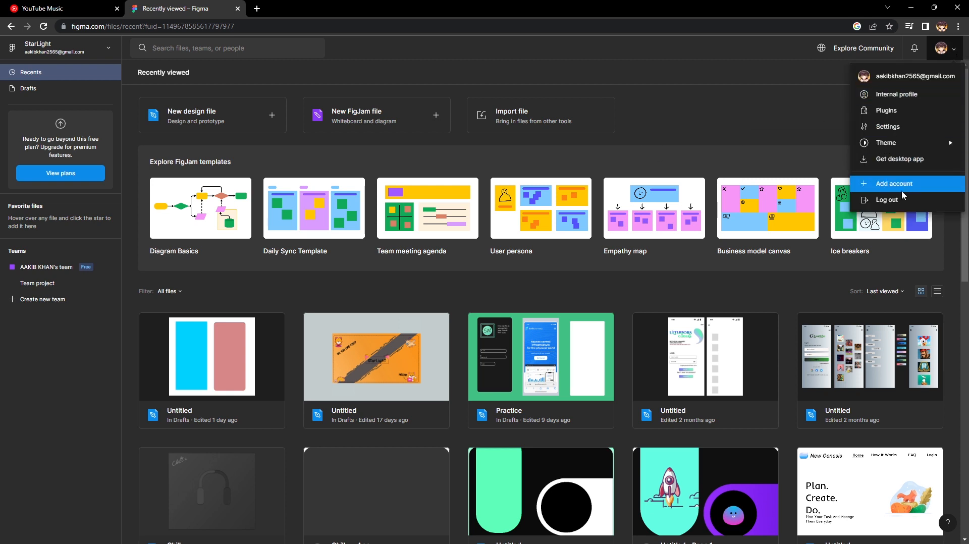
left_click(902, 205)
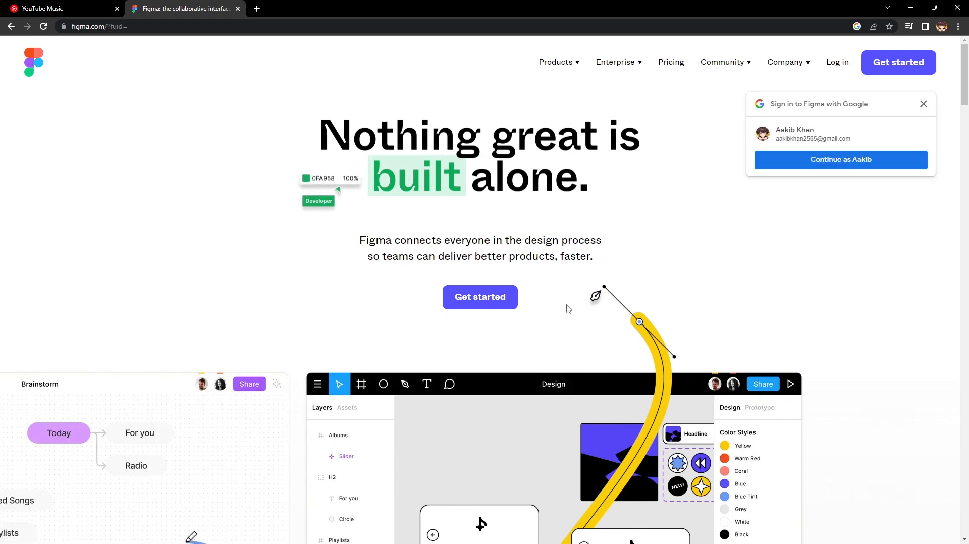
left_click(488, 305)
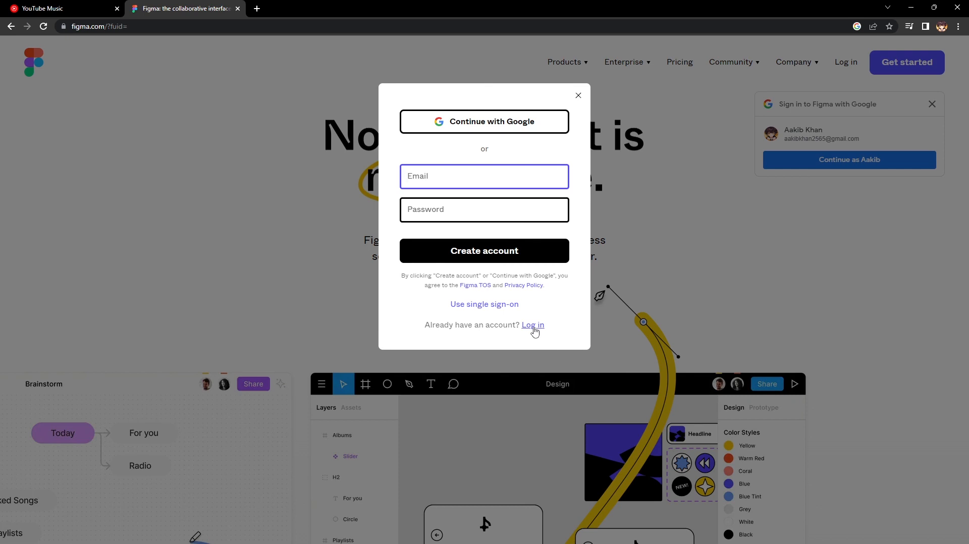
left_click(422, 132)
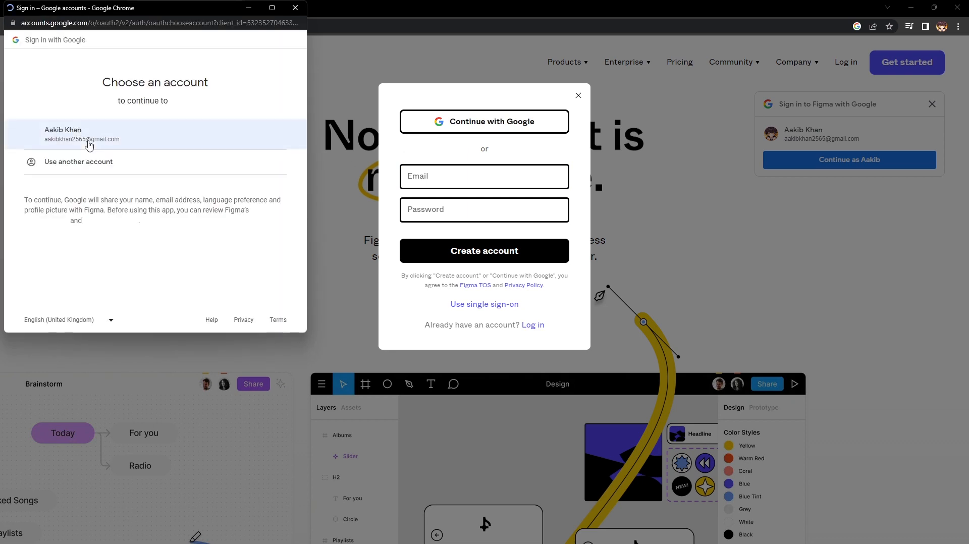
left_click(111, 145)
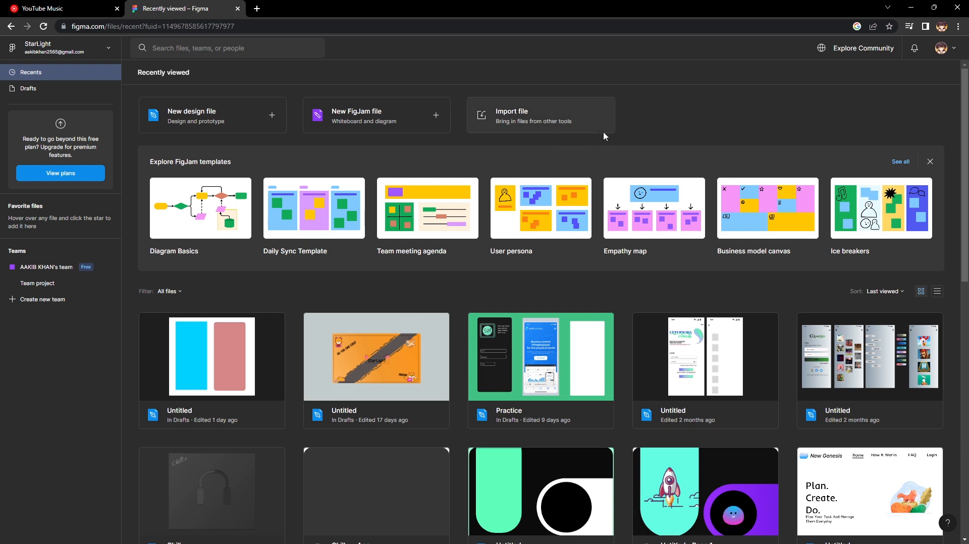
Create a new blank design file.
mouse_move(211, 188)
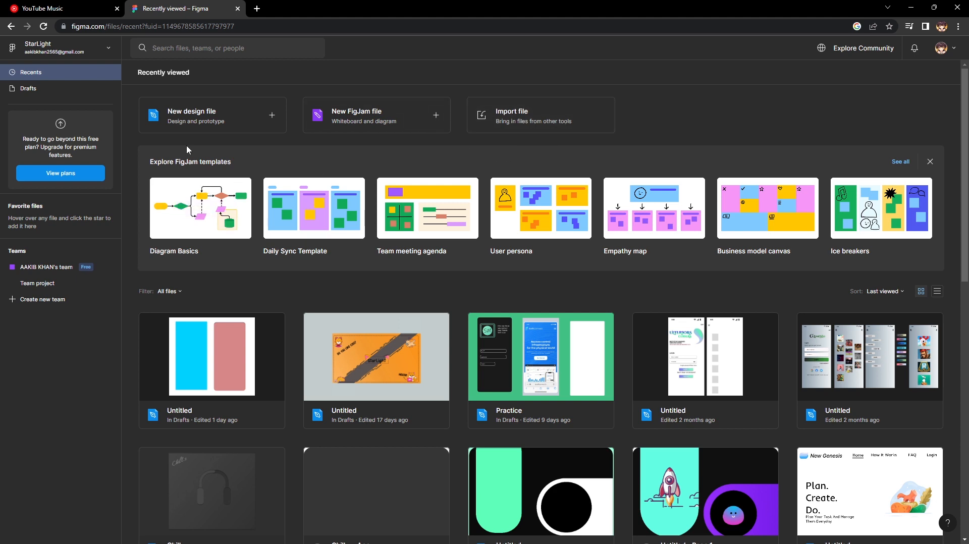
left_click(227, 120)
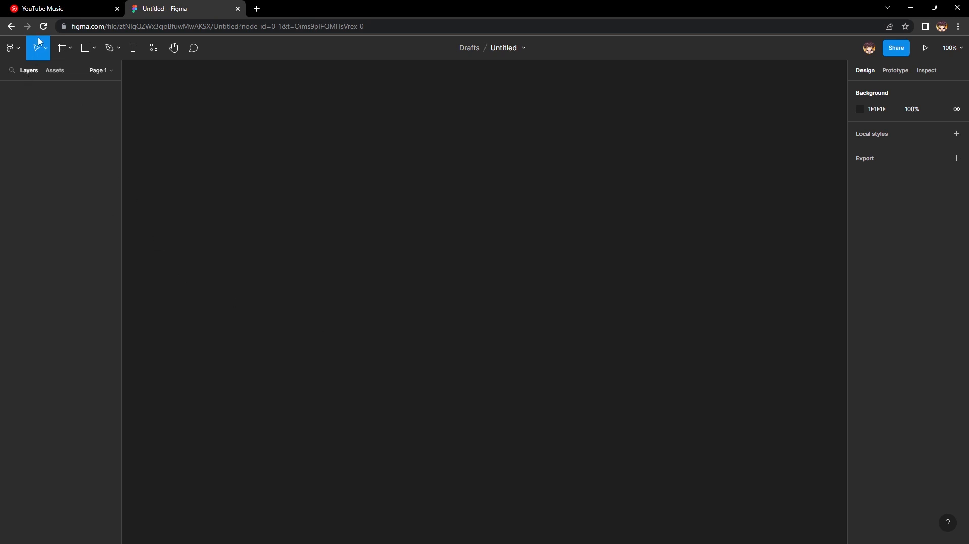
Examine the Move and Frame tool variants and the Phone and Watch frame size presets.
left_click(46, 52)
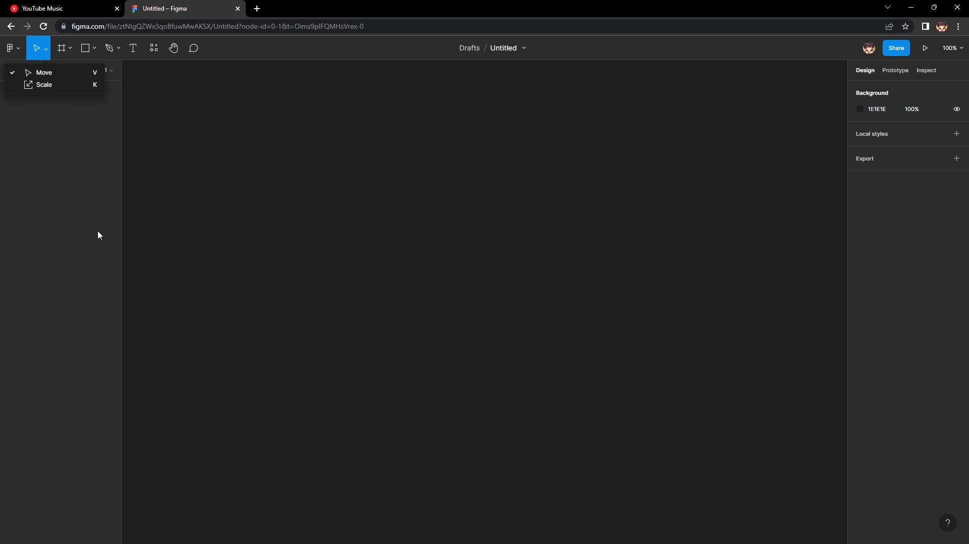
left_click(74, 49)
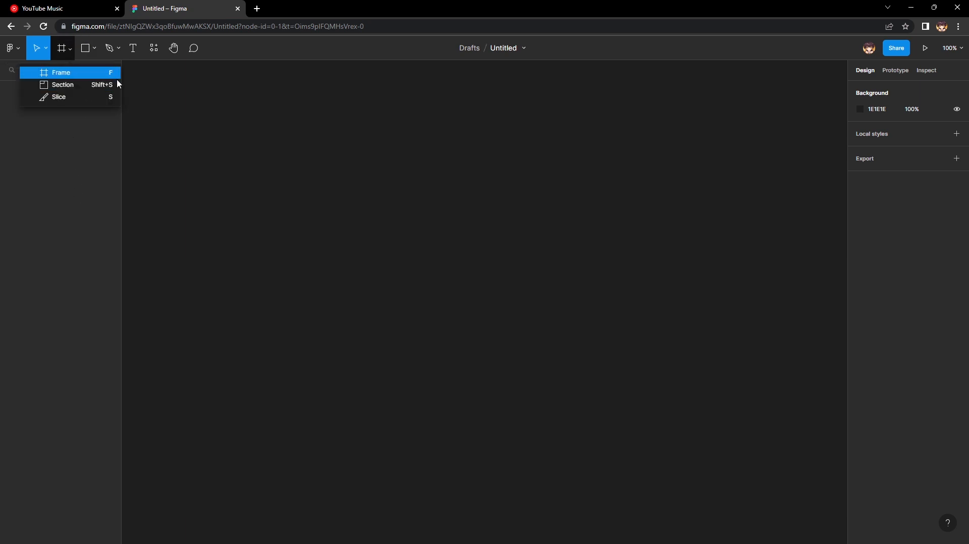
left_click(75, 73)
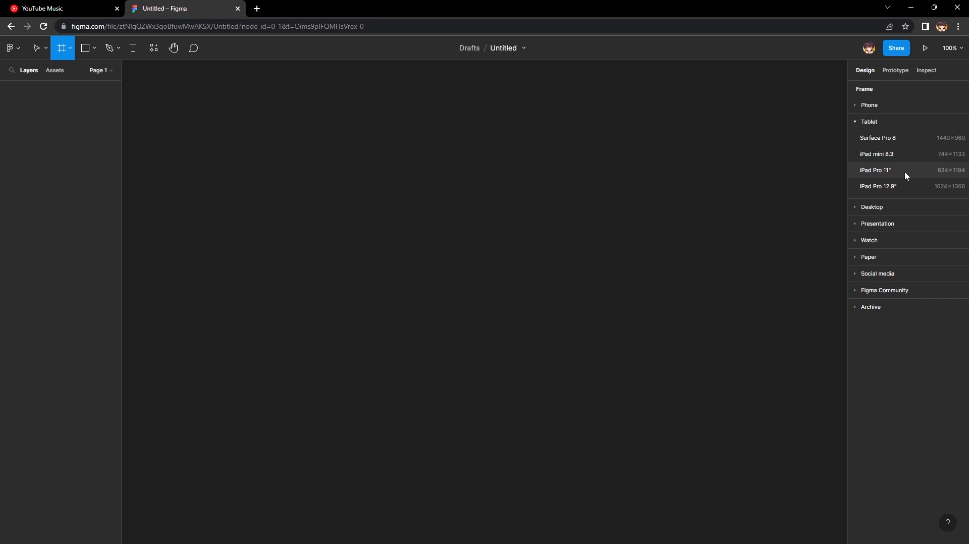
left_click(863, 106)
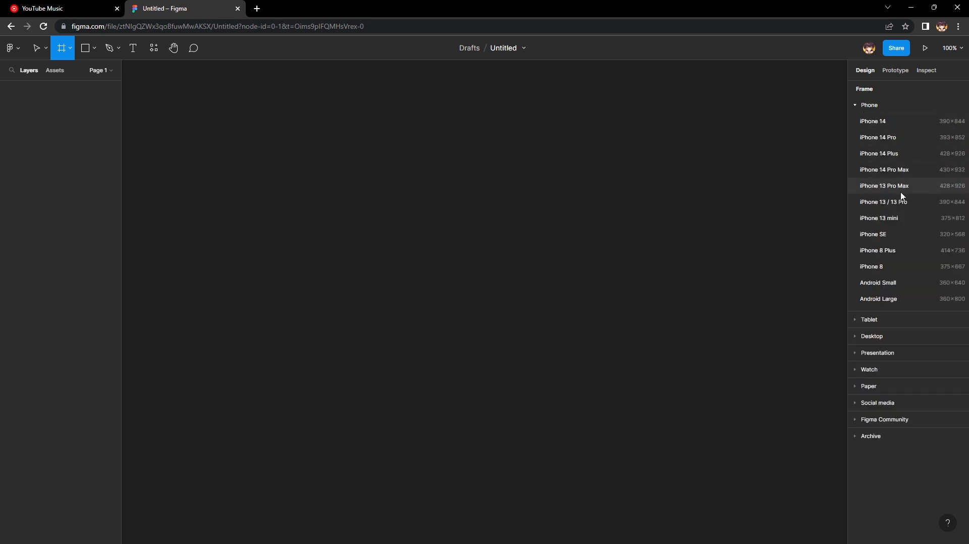
left_click(864, 370)
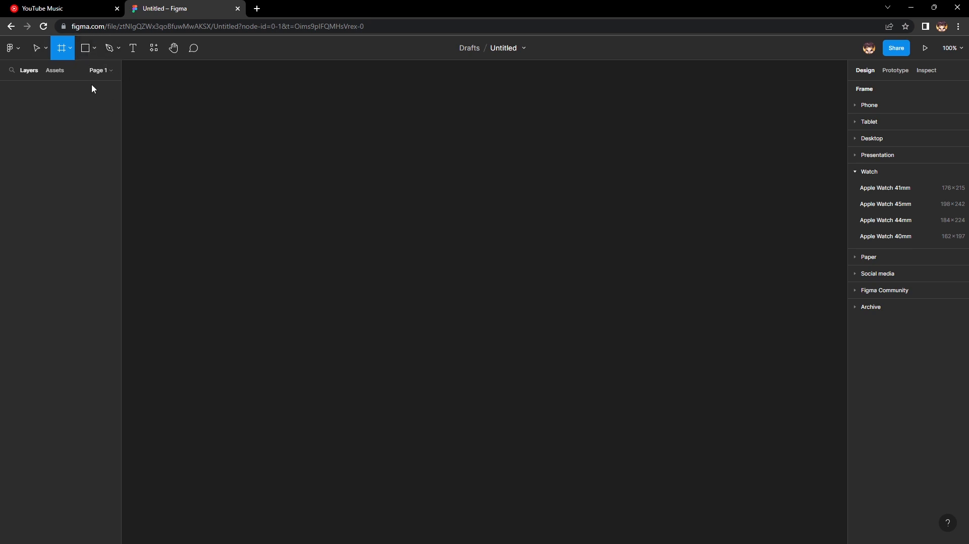
Examine the shape, Pen, Text, Resources and Hand tools and the options they offer.
left_click(91, 57)
left_click(94, 48)
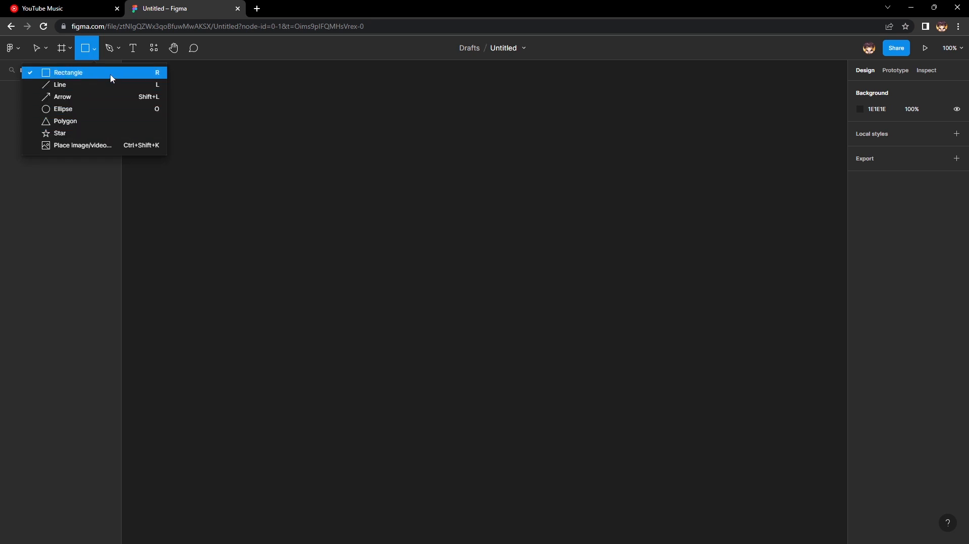
left_click(113, 52)
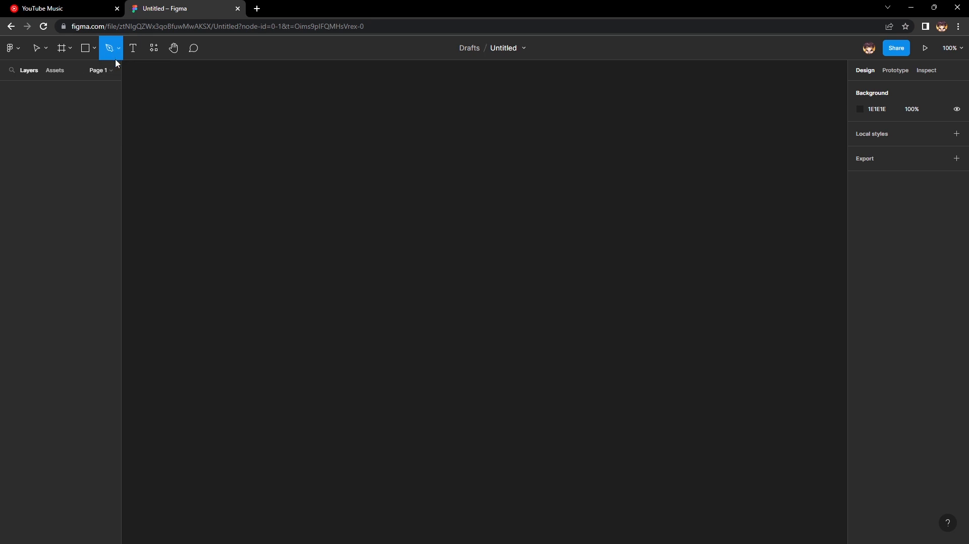
left_click(121, 53)
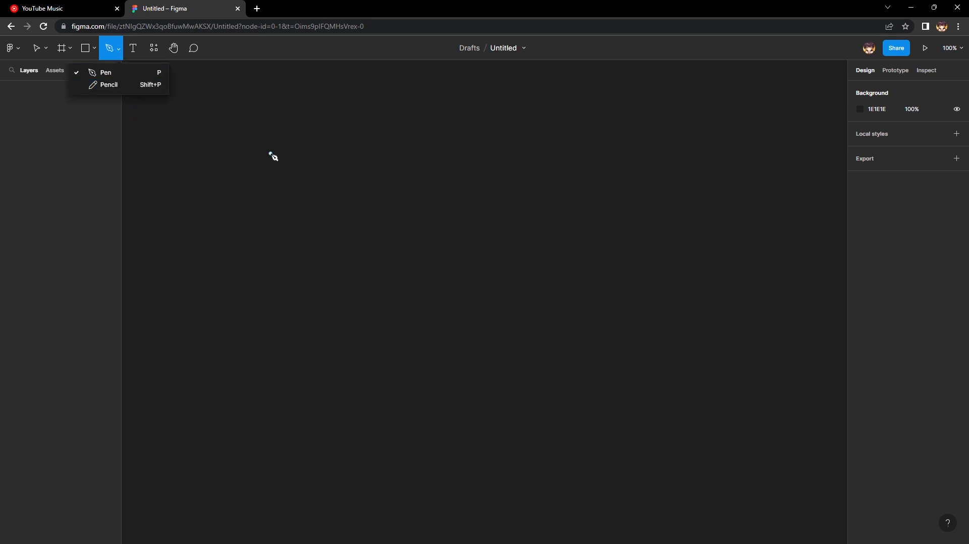
left_click(93, 54)
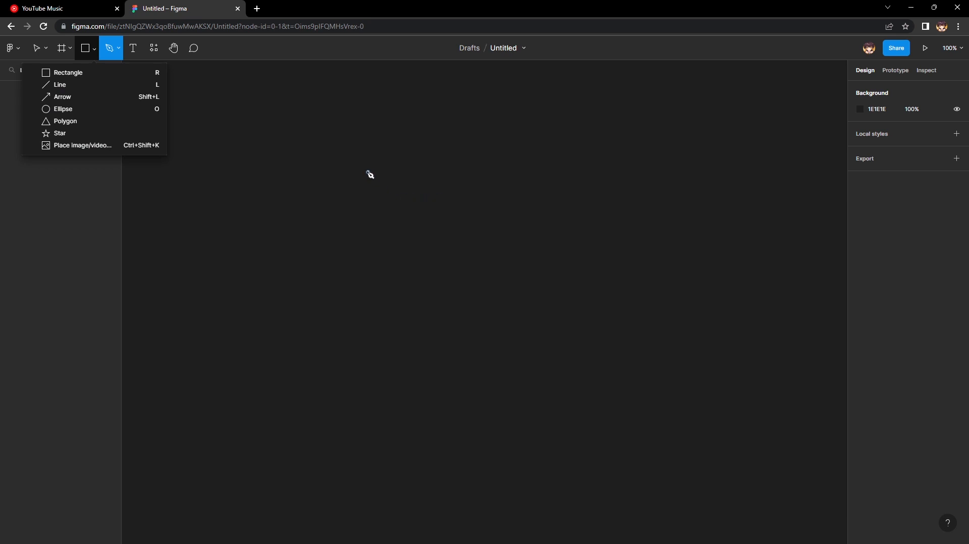
left_click(89, 55)
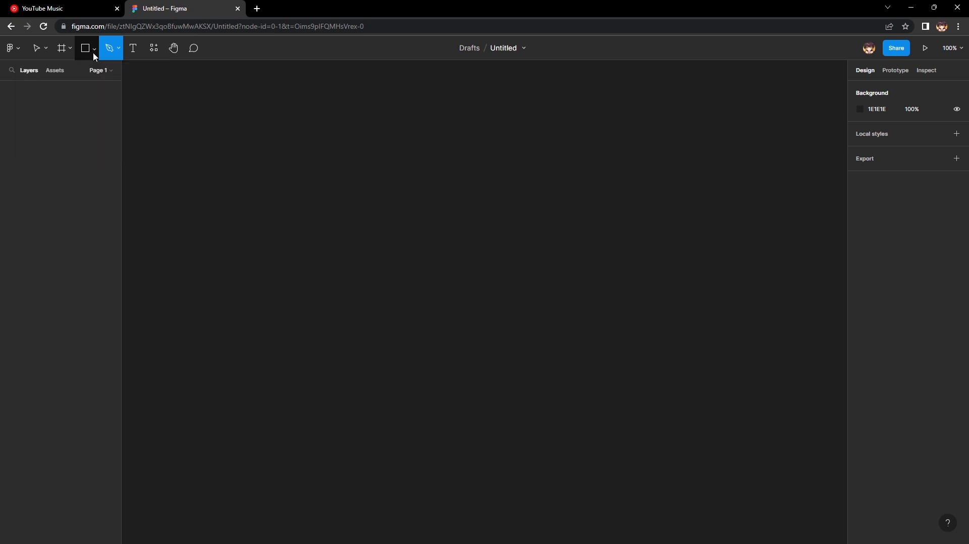
left_click(135, 59)
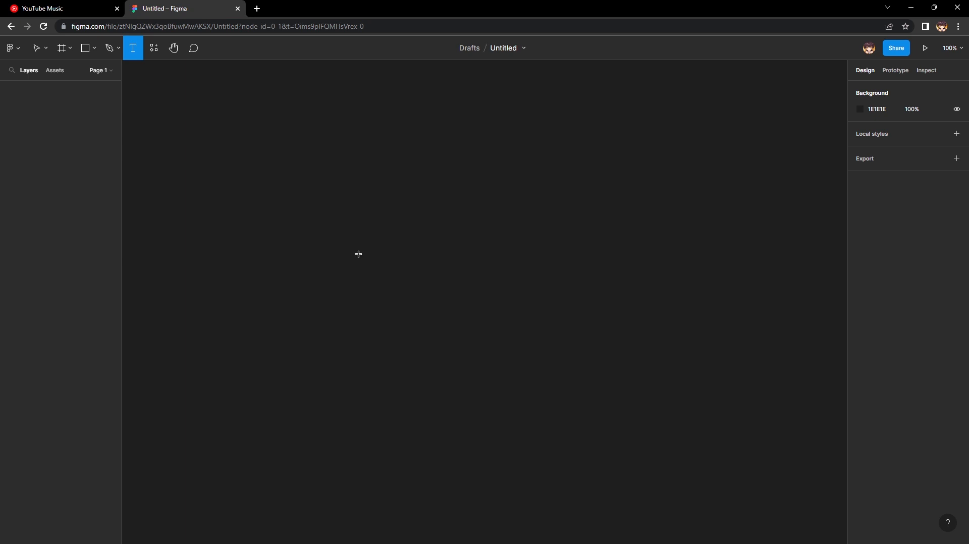
left_click(153, 48)
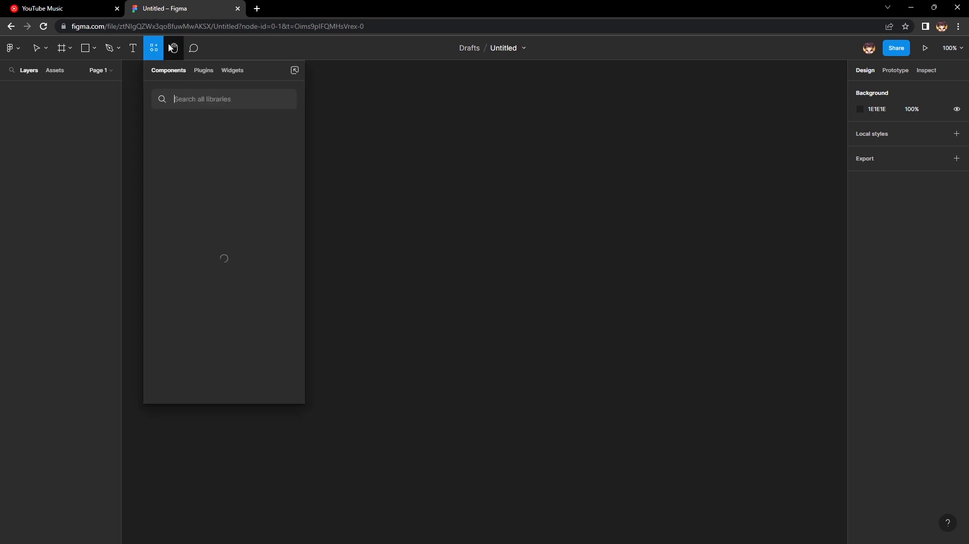
left_click(216, 99)
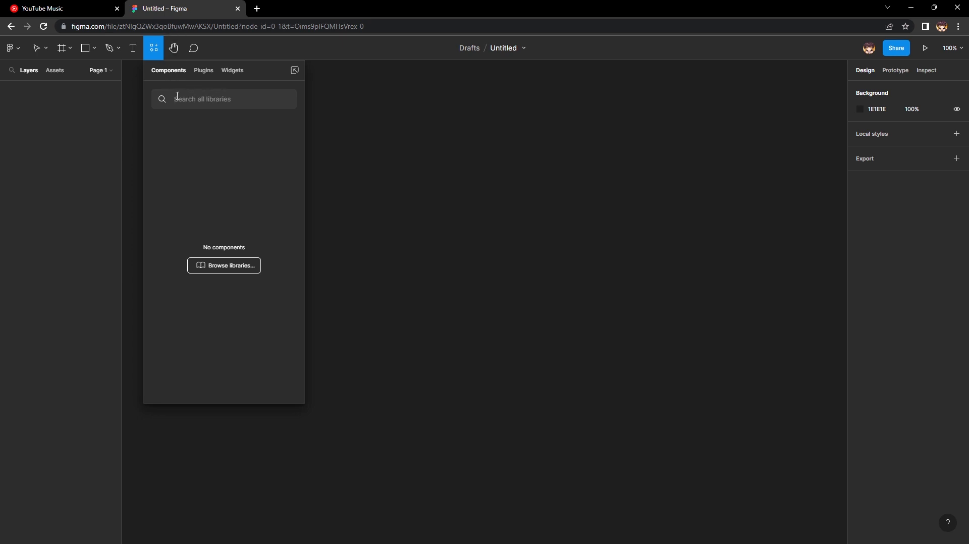
left_click(175, 53)
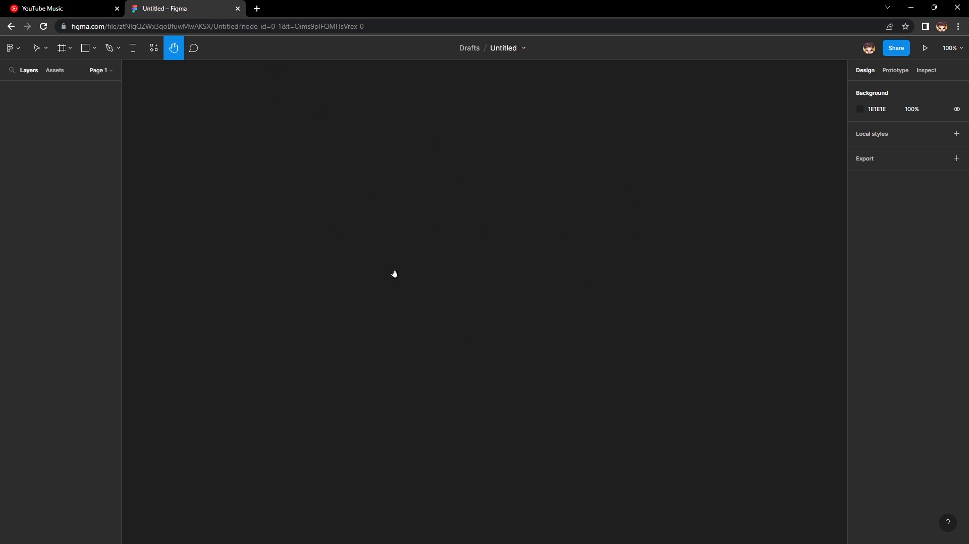
Place a default-size rectangle near the middle of the canvas and deselect it.
left_click(95, 50)
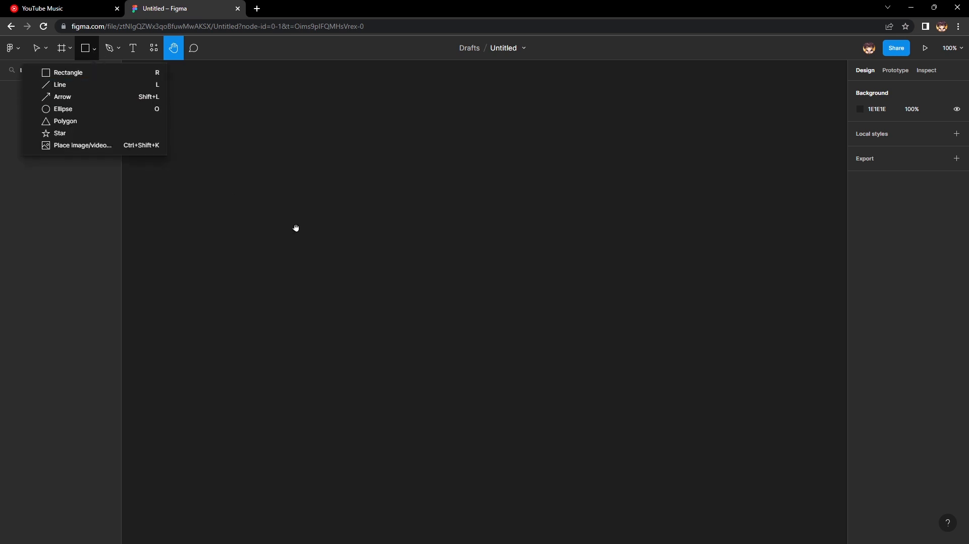
left_click(137, 77)
left_click(370, 259)
left_click(194, 109)
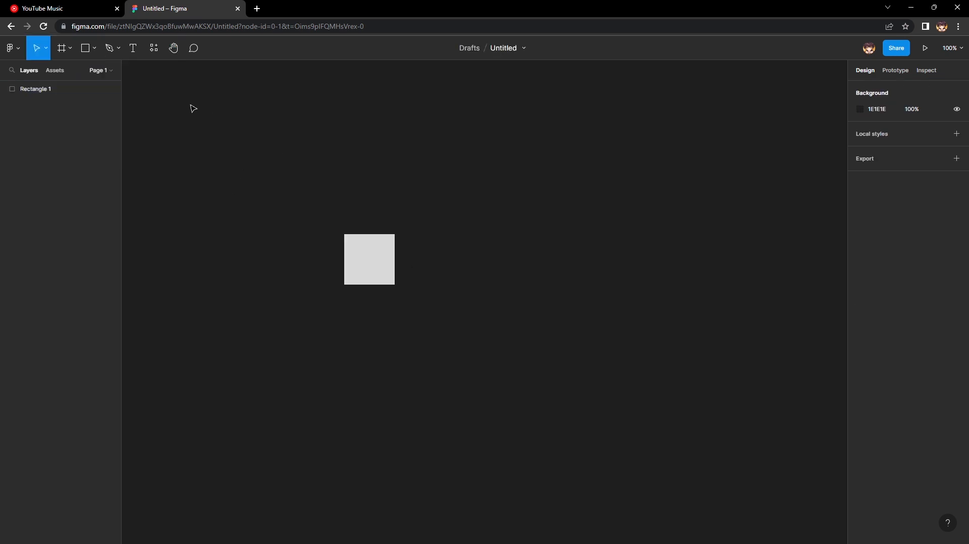
Pan around the canvas with the Hand tool to view the area surrounding the rectangle.
left_click(174, 48)
left_click_drag(546, 276, 197, 257)
left_click_drag(350, 277, 114, 190)
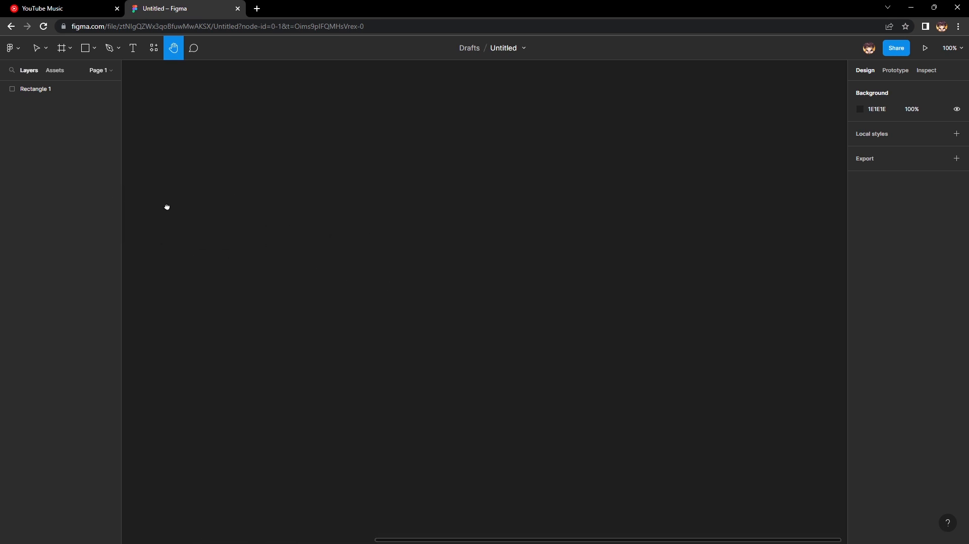
left_click_drag(175, 215, 676, 343)
left_click_drag(249, 209, 746, 272)
left_click_drag(482, 171, 274, 90)
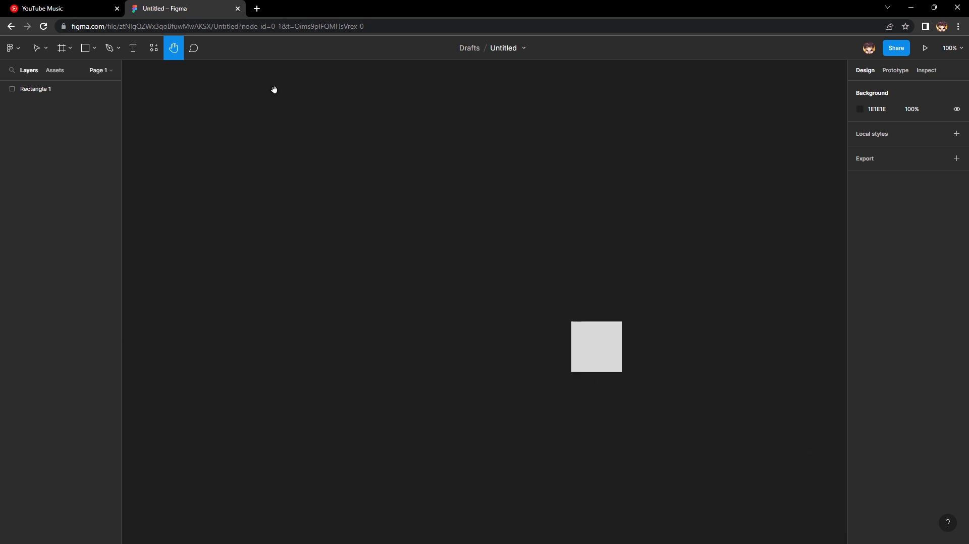
left_click_drag(763, 246, 478, 138)
left_click_drag(287, 88, 387, 130)
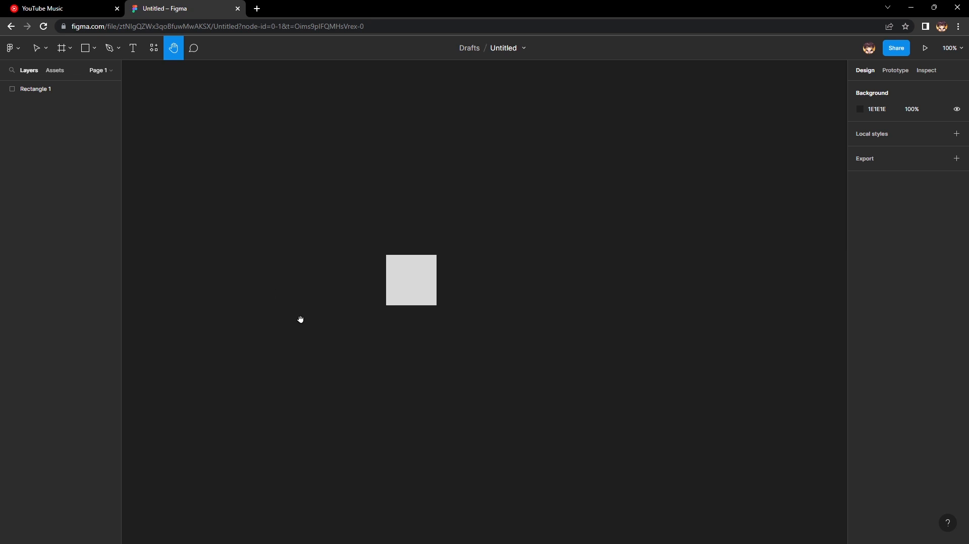
Delete the rectangle from the canvas with the Move tool active.
left_click(37, 48)
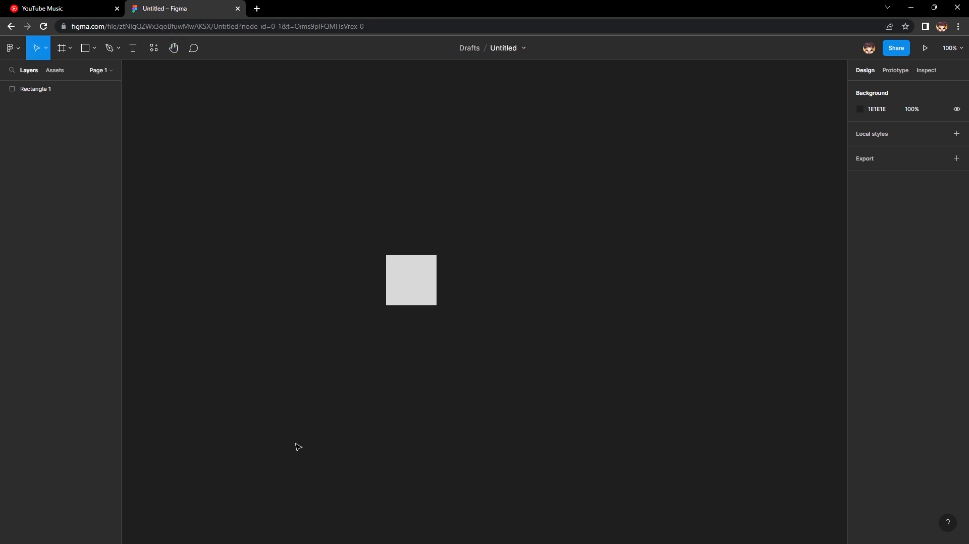
left_click(414, 292)
key("Delete")
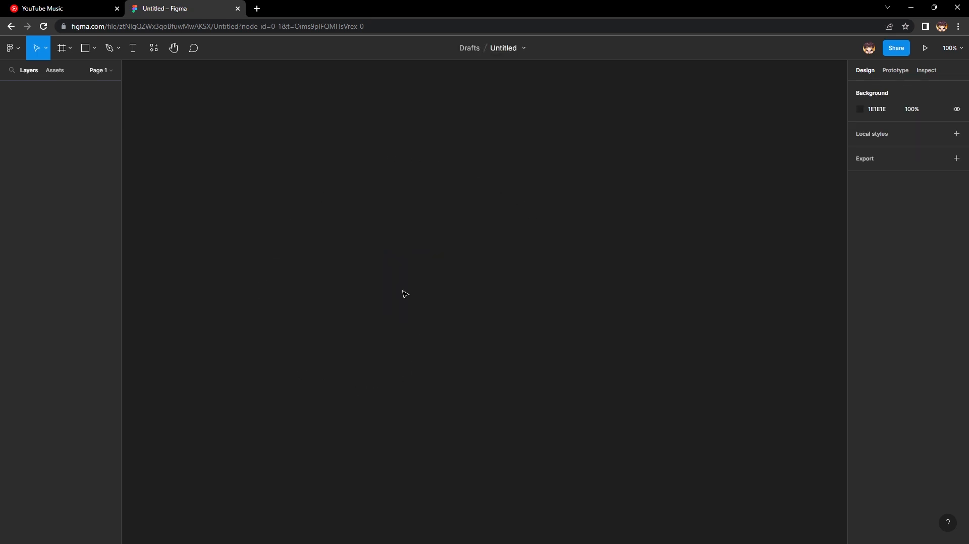
Draw a freehand frame about 1522 × 883 across the visible canvas and delete it.
left_click(63, 49)
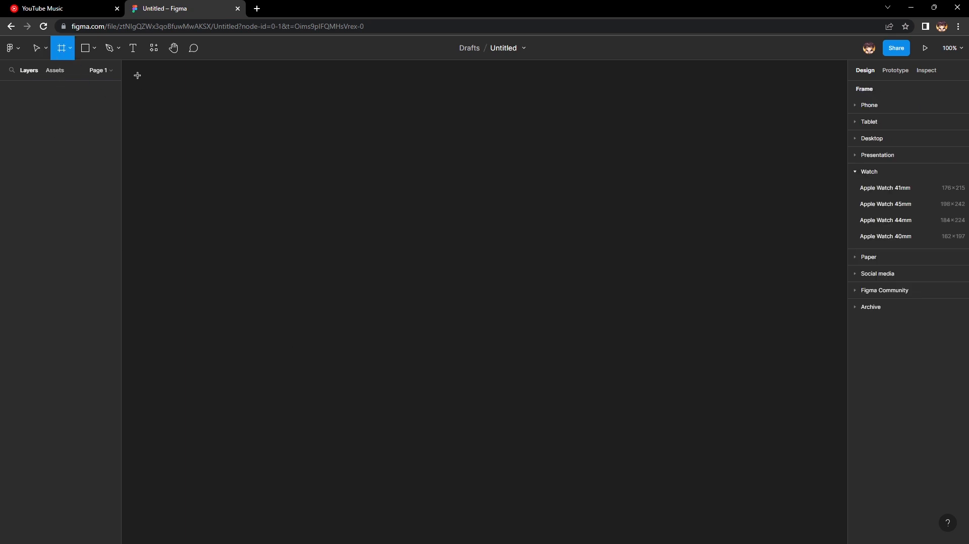
left_click_drag(137, 75, 840, 525)
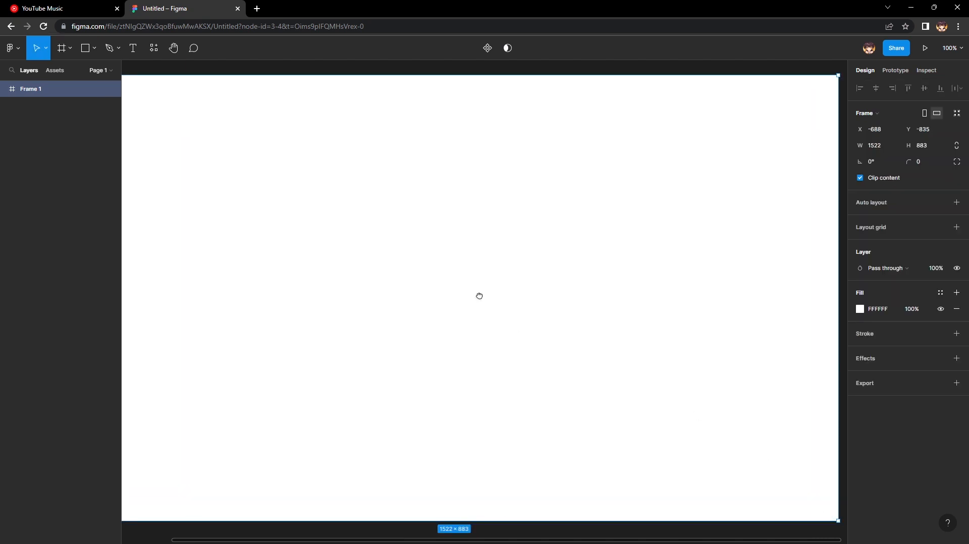
scroll(479, 296, "left", 2)
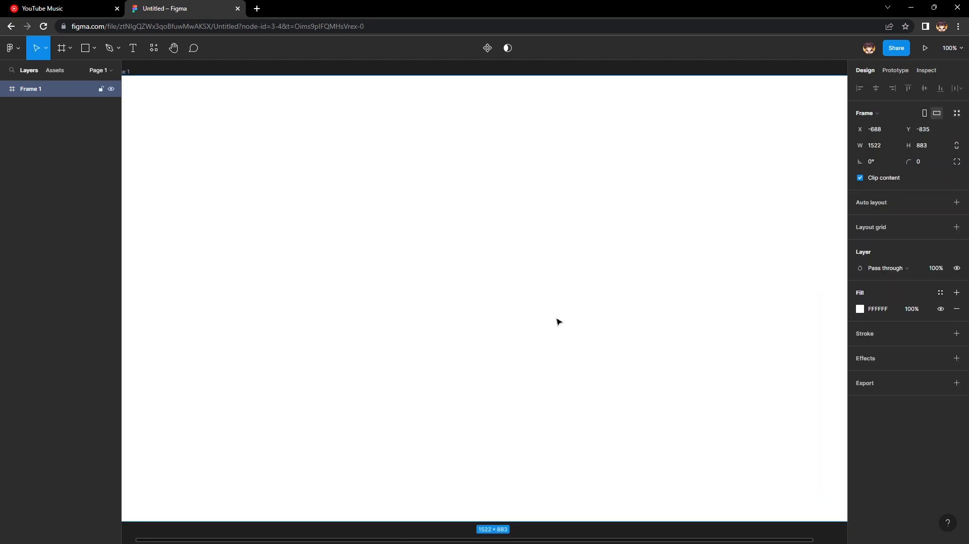
key("Delete")
Draw a freehand frame about 934 × 627 in the middle of the canvas and deselect it.
left_click(70, 48)
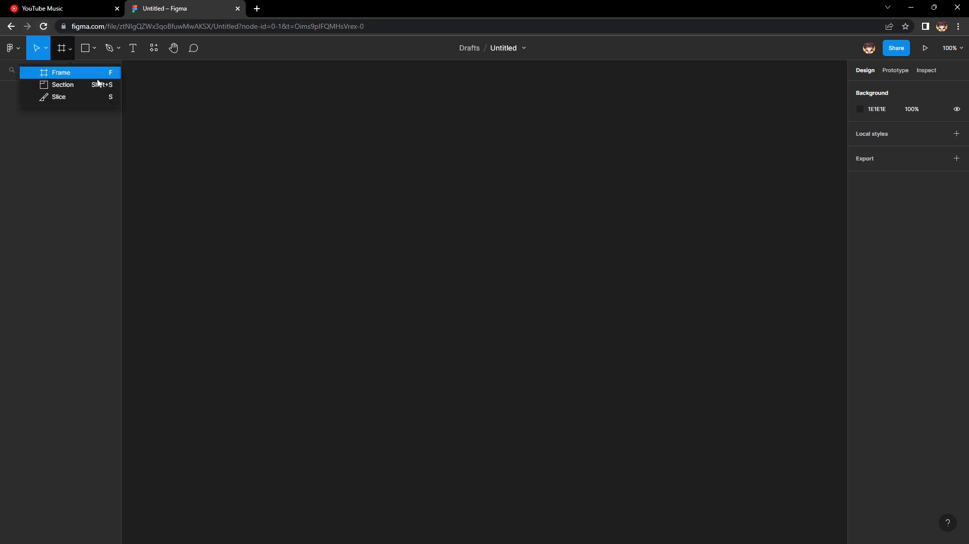
left_click(84, 73)
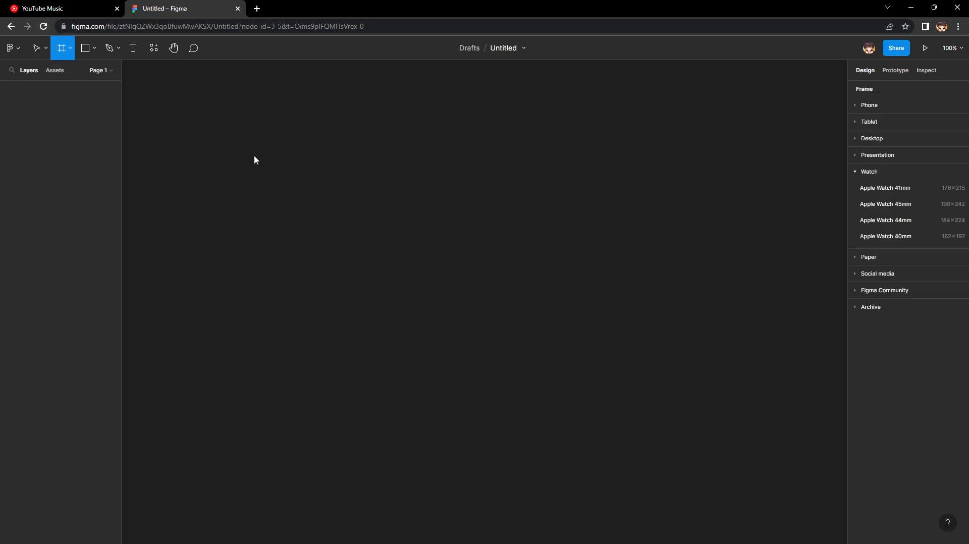
left_click_drag(255, 152, 725, 468)
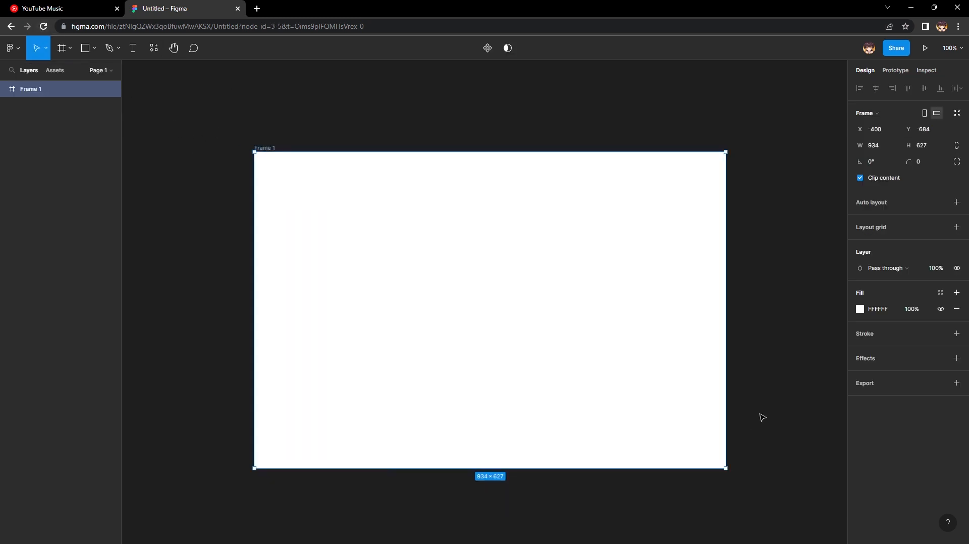
left_click(774, 362)
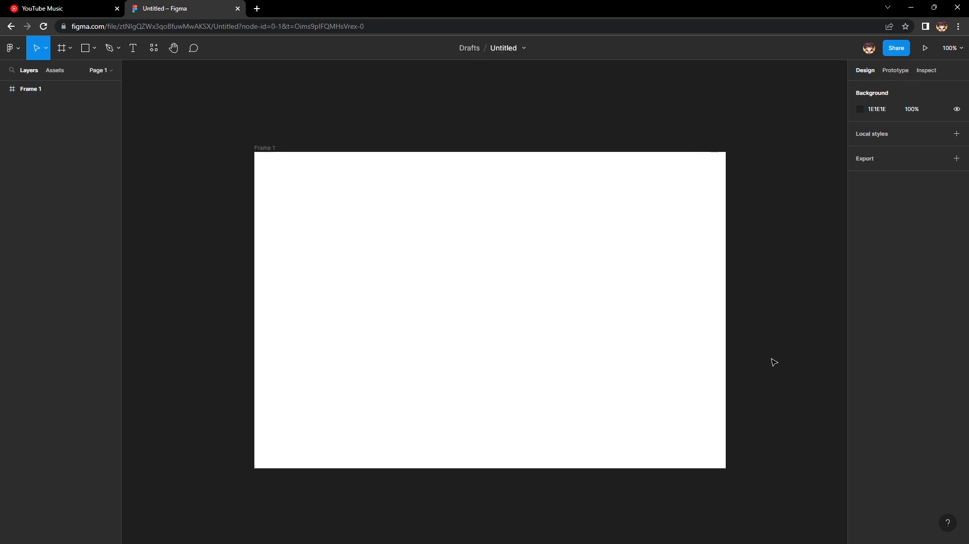
Select the frame, move it to about X -398, Y -717 and resize it to about 784 × 472.
left_click(578, 344)
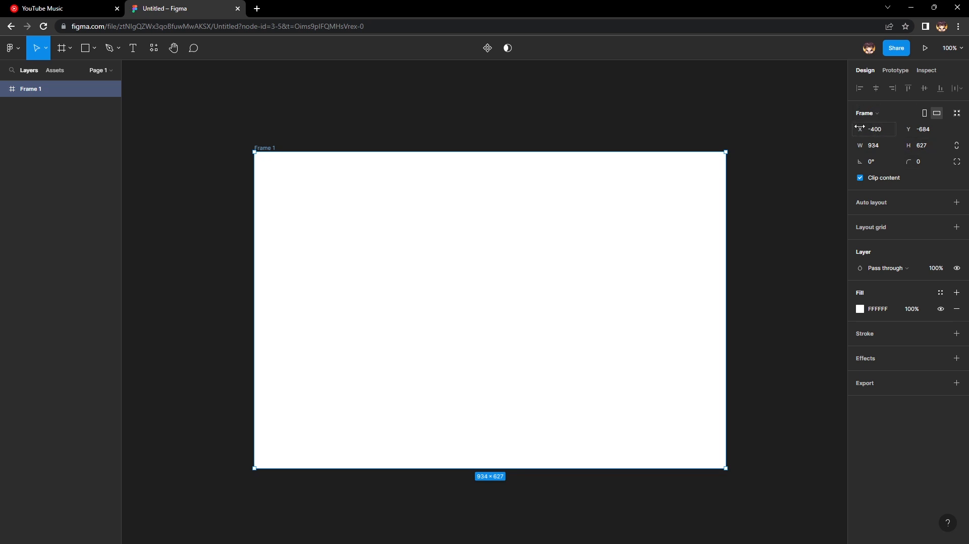
left_click_drag(861, 129, 782, 143)
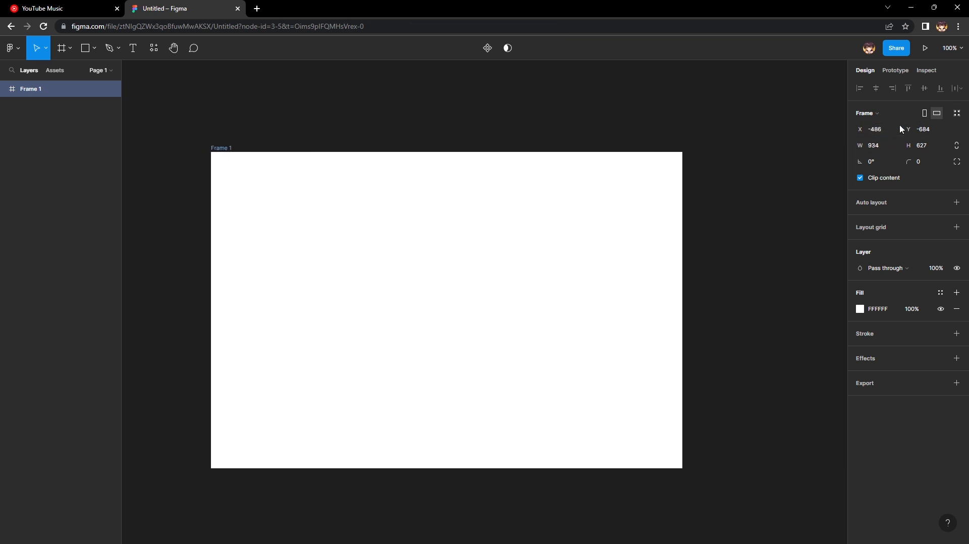
mouse_move(904, 130)
left_mouse_down()
mouse_move(927, 167)
mouse_move(774, 130)
mouse_move(893, 125)
mouse_move(774, 133)
mouse_move(888, 136)
mouse_move(638, 157)
mouse_move(765, 167)
mouse_move(905, 132)
left_mouse_up()
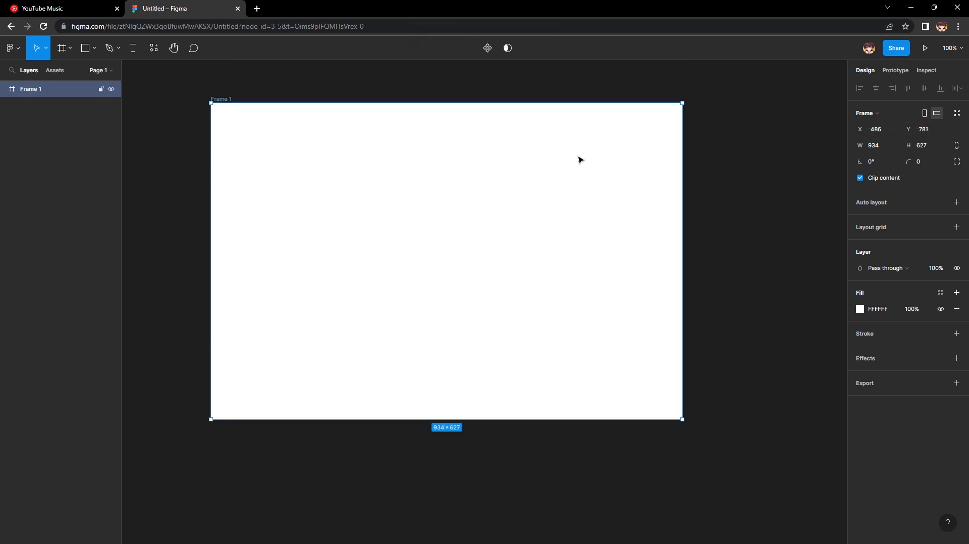
left_click_drag(577, 158, 621, 200)
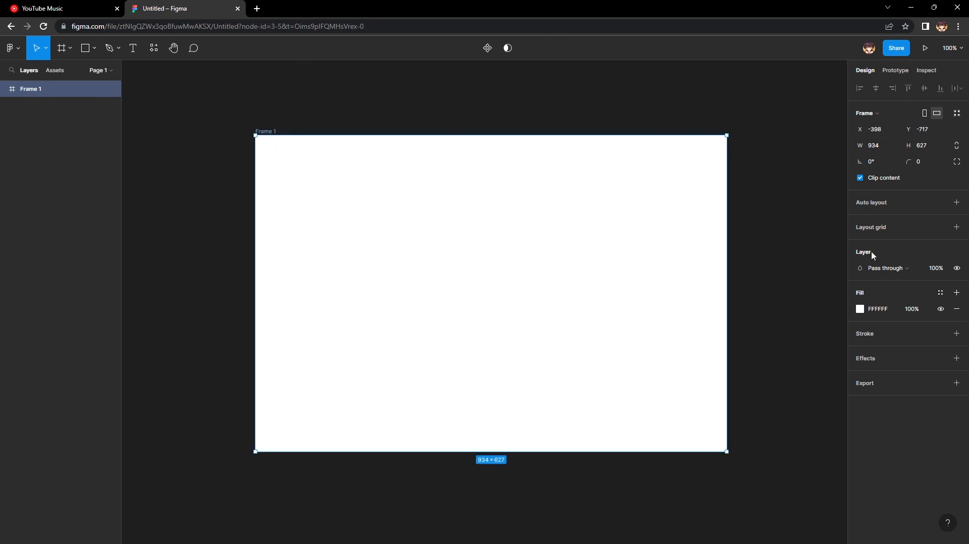
left_click_drag(861, 149, 557, 251)
left_click_drag(908, 146, 723, 143)
Try auto layout on the frame, toggle its content clipping, and undo back to the 784 × 686 frame without auto layout.
key("shift+a")
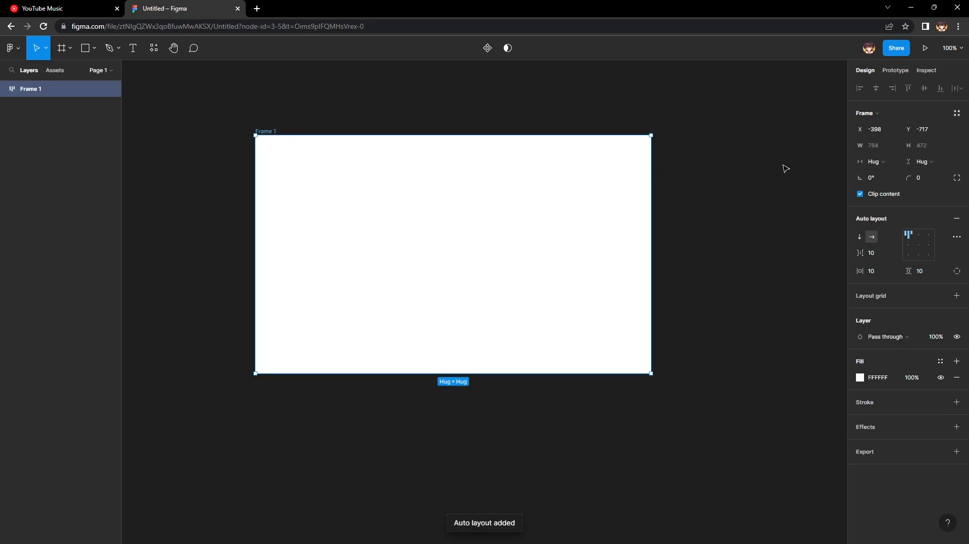
left_click(860, 193)
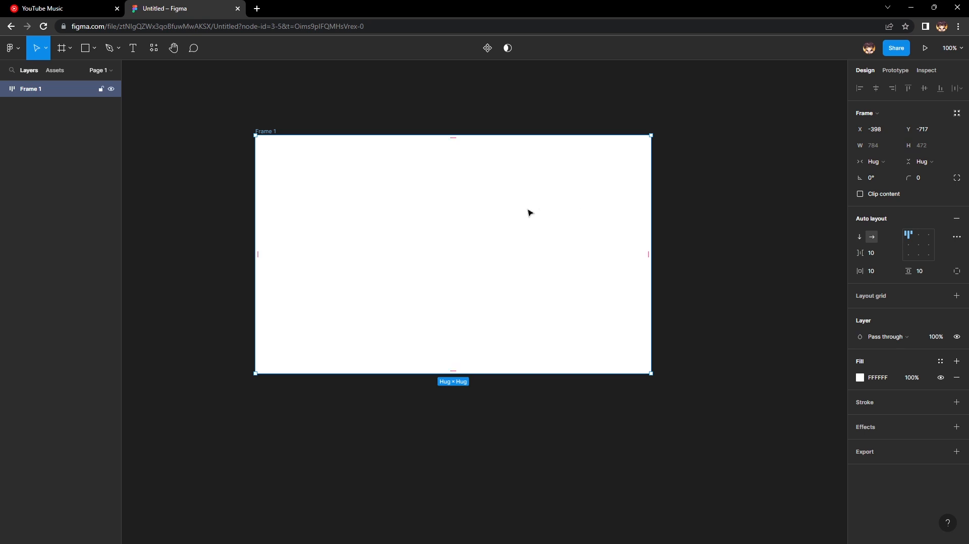
key("ctrl+z")
key("ctrl+z")
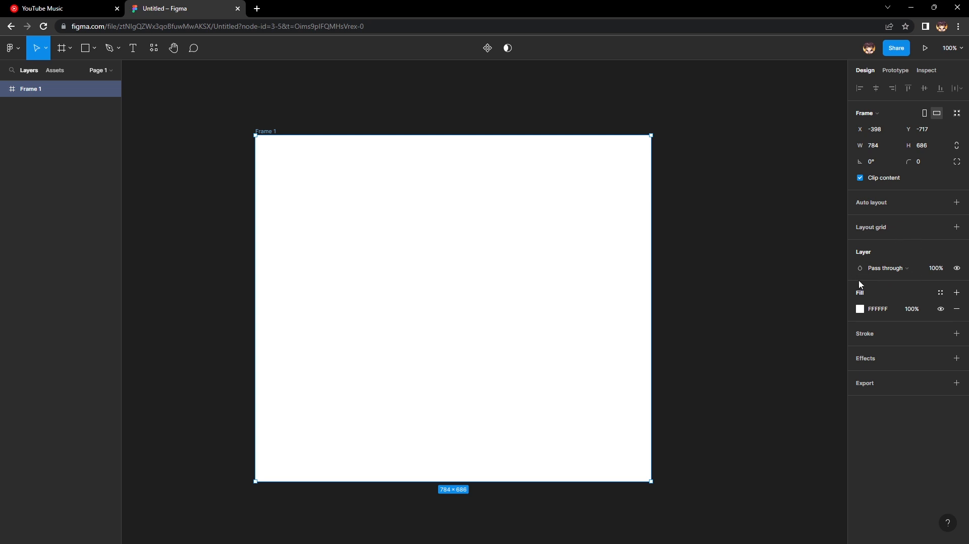
Look over the frame's layer blend modes and set its layer opacity to 20%.
left_click(911, 272)
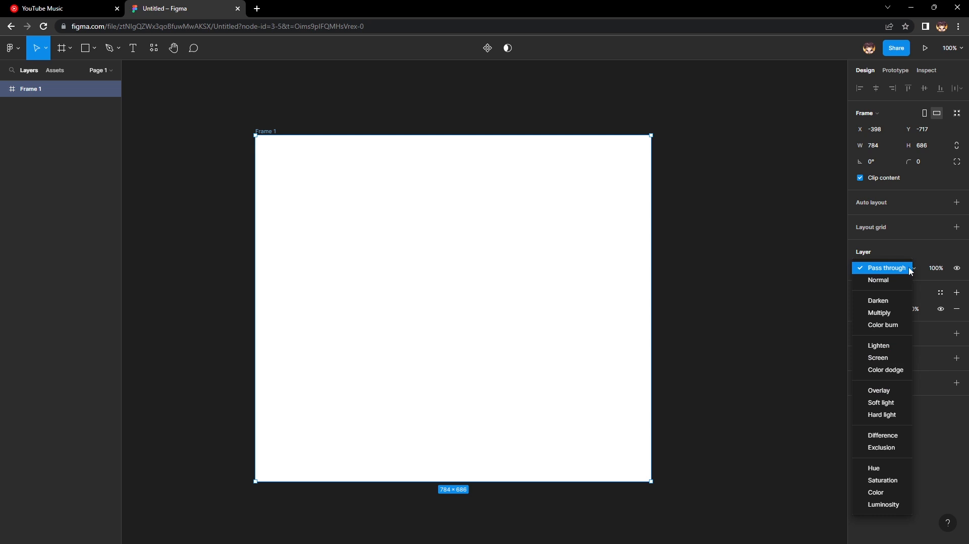
left_click(910, 271)
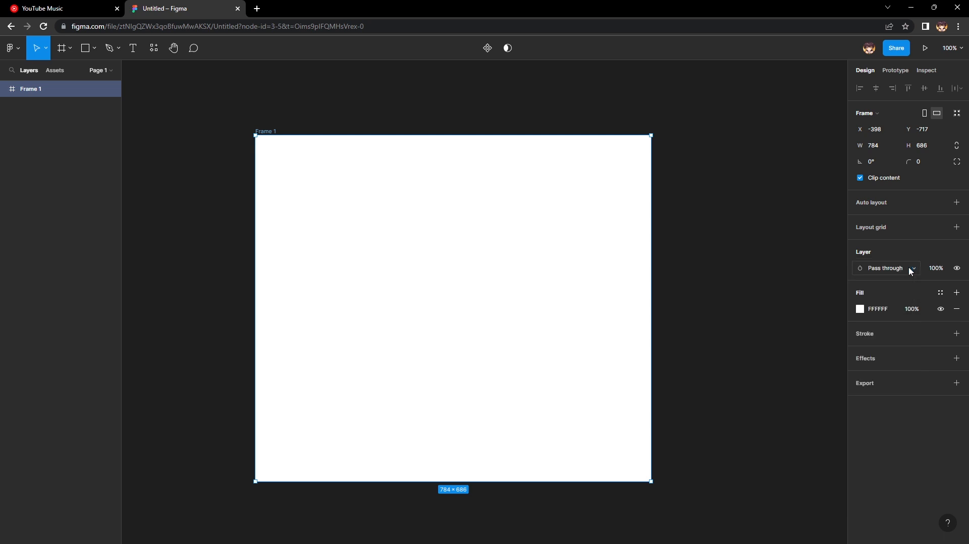
left_click(938, 271)
type("222222\\\\\\\\\\\\\\\\\\\\")
key("BackSpace")
key("BackSpace")
key("BackSpace")
key("BackSpace")
key("BackSpace")
key("BackSpace")
key("BackSpace")
key("BackSpace")
key("BackSpace")
key("BackSpace")
type("20")
key("Return")
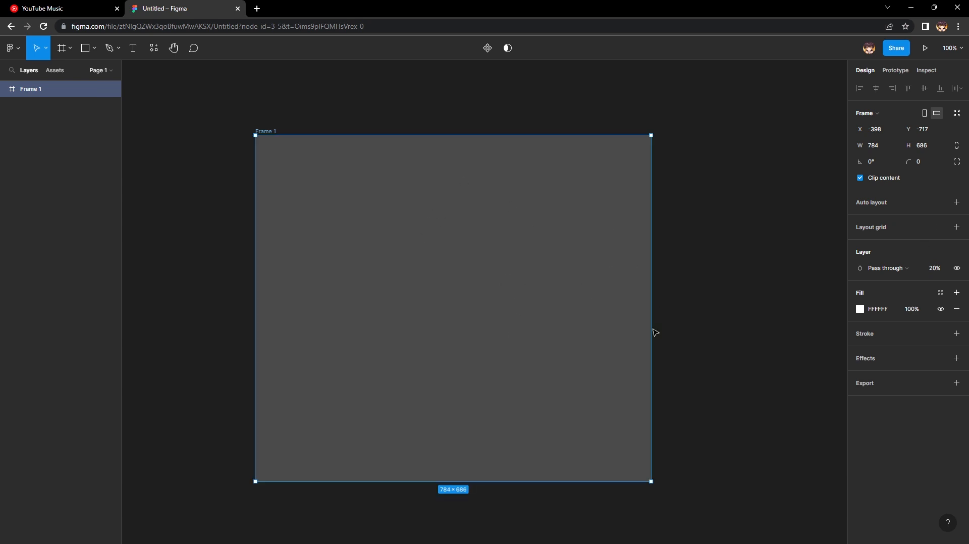
Move the frame to about X -520, Y -744 and draw a second 784 × 686 frame overlapping its right edge.
left_click_drag(563, 288, 598, 283)
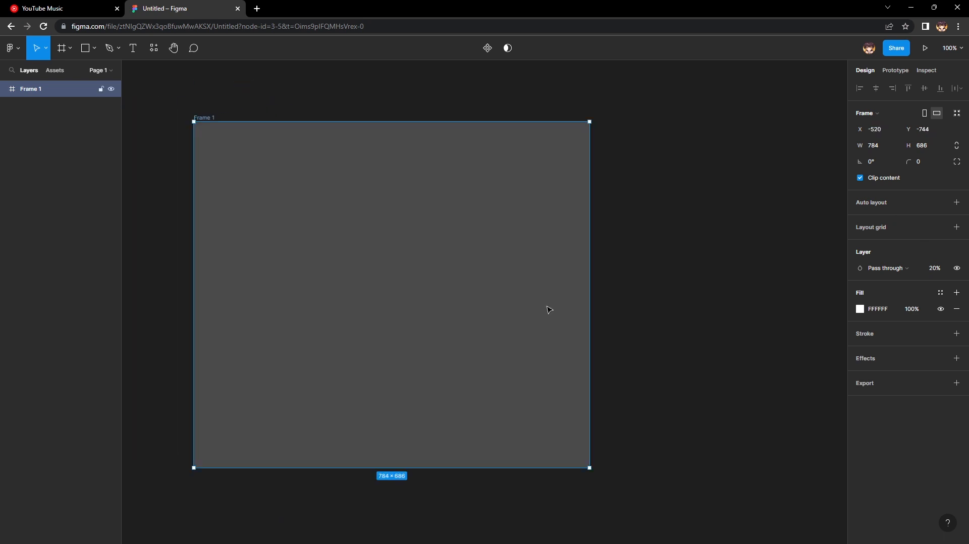
left_click(86, 48)
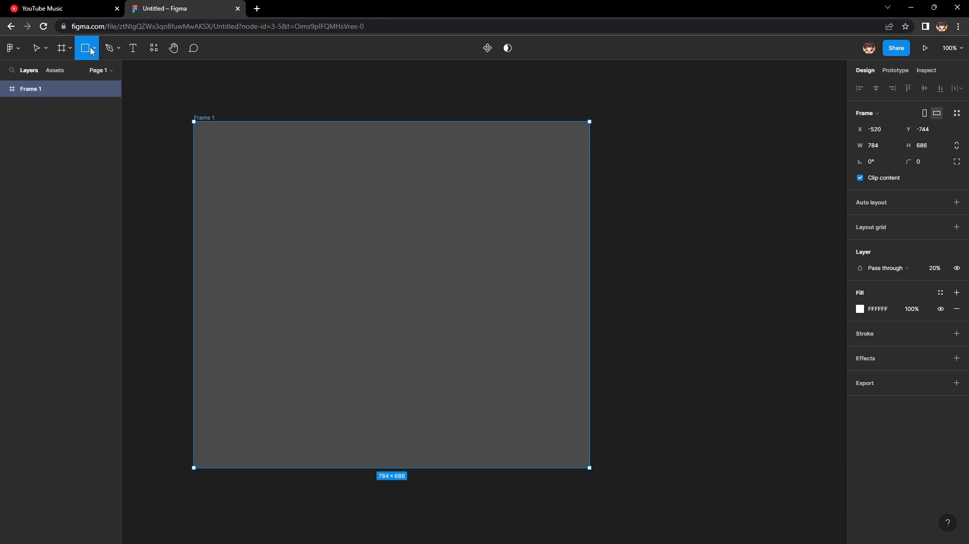
left_click(63, 48)
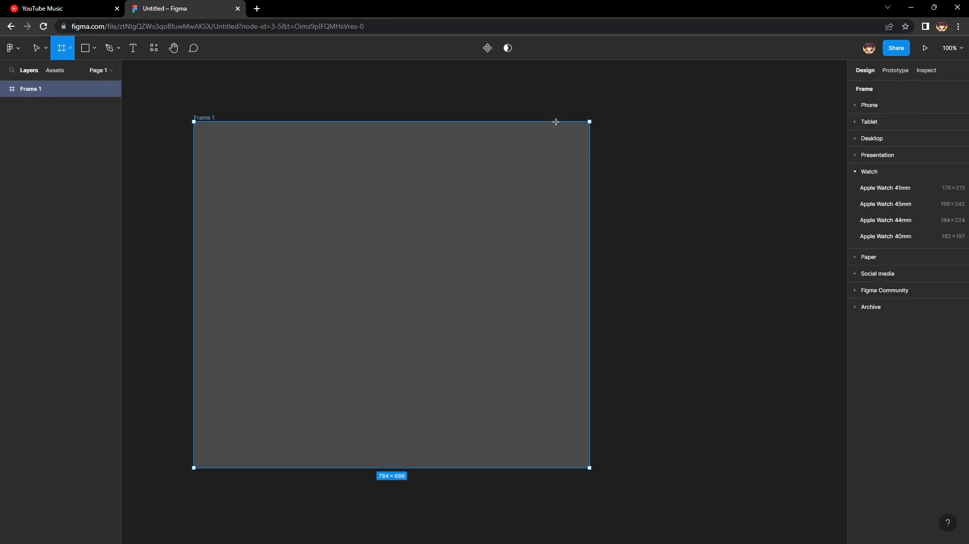
left_click_drag(553, 121, 842, 469)
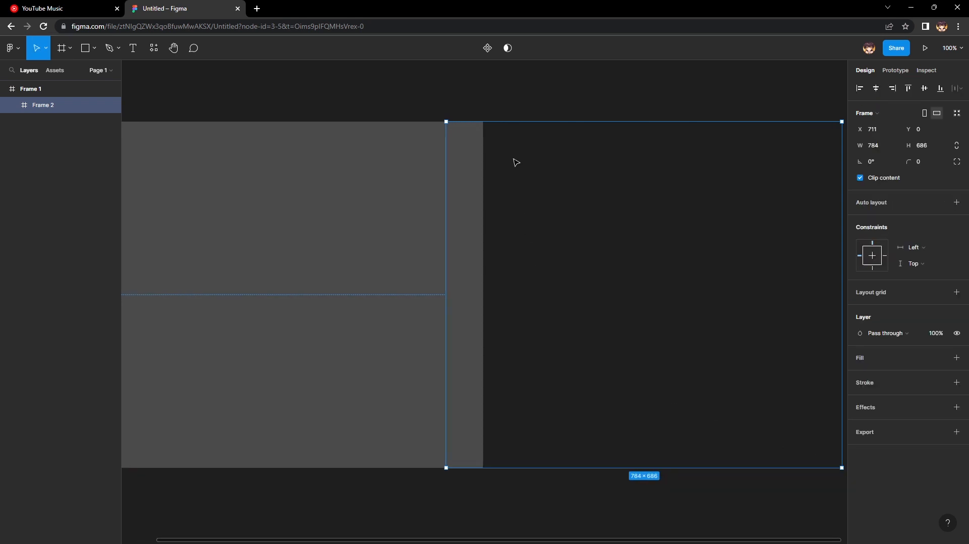
left_click(478, 91)
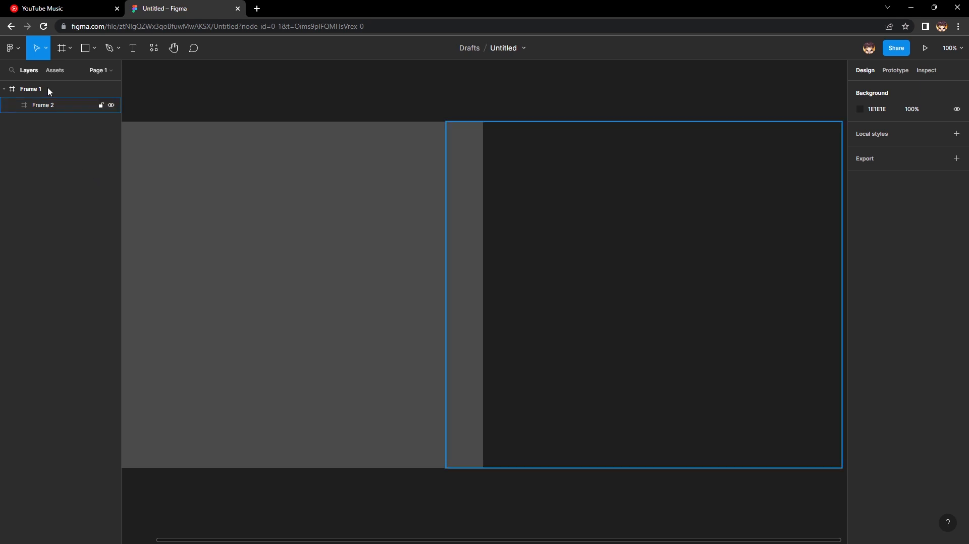
Take Frame 2 out of Frame 1 in the layer hierarchy, placing it above Frame 1, and deselect it.
left_click(55, 107)
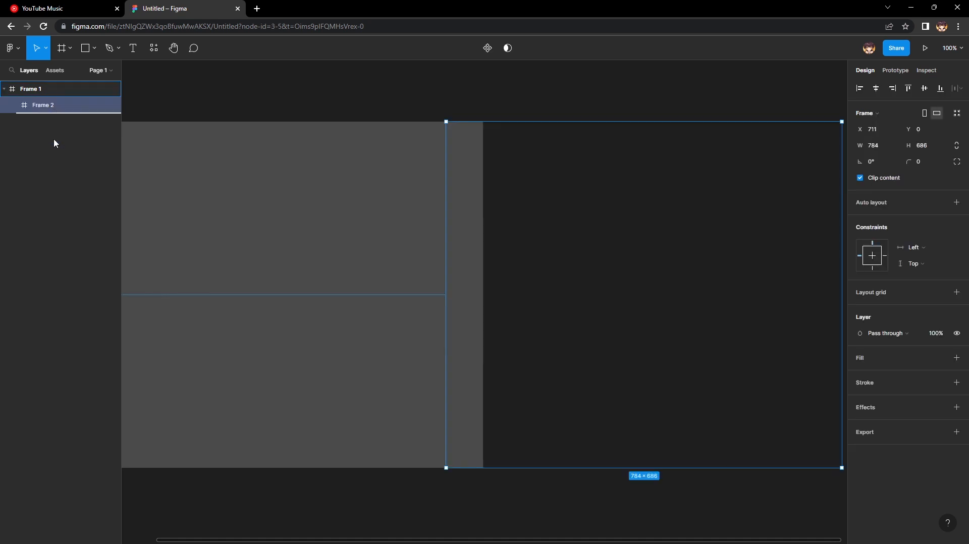
left_click_drag(74, 82, 74, 83)
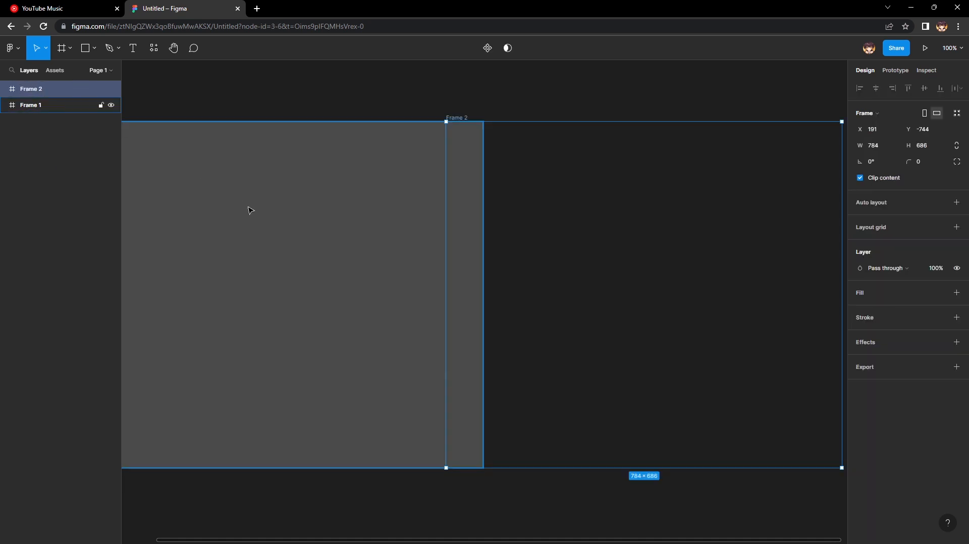
left_click(308, 92)
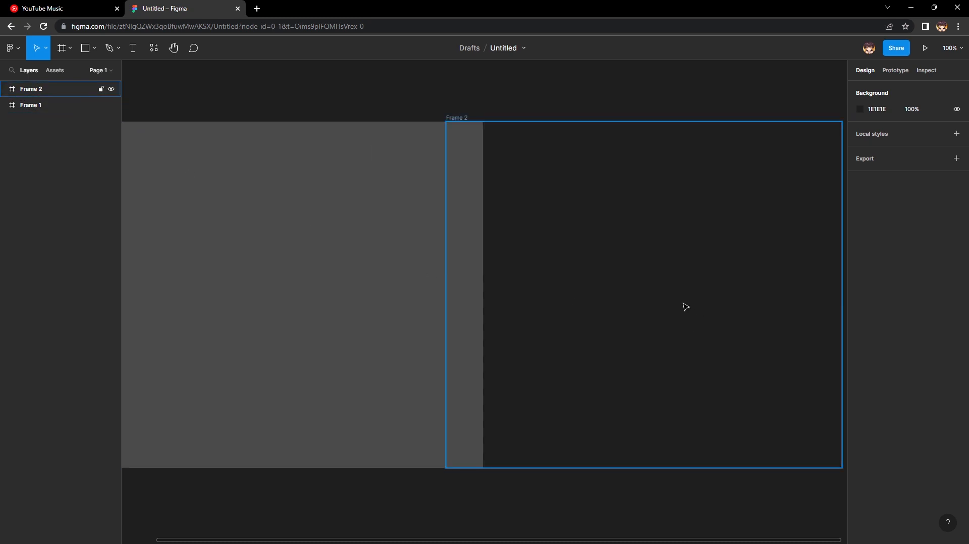
Bring Frame 2 to the front, send it behind Frame 1, and move Frame 1 to about X -343 over it.
right_click(665, 299)
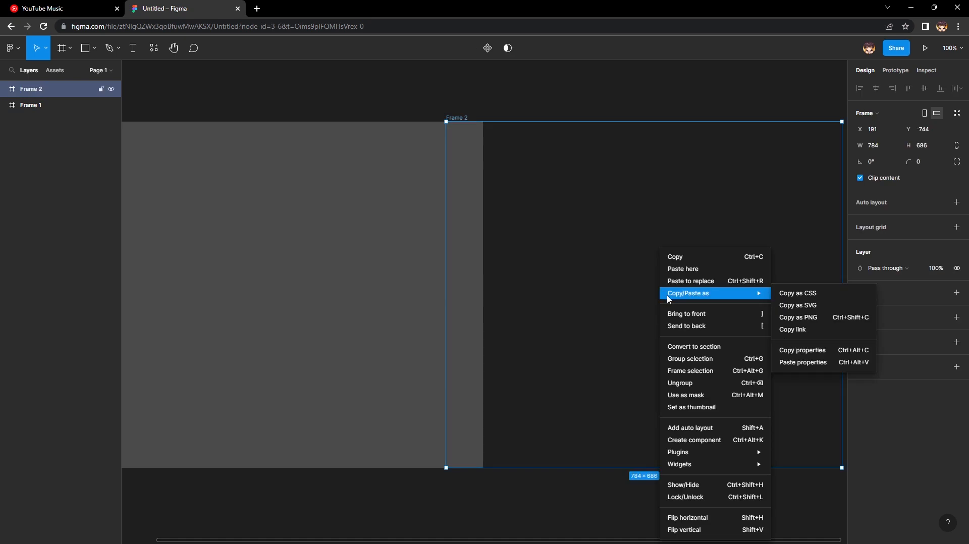
left_click(692, 314)
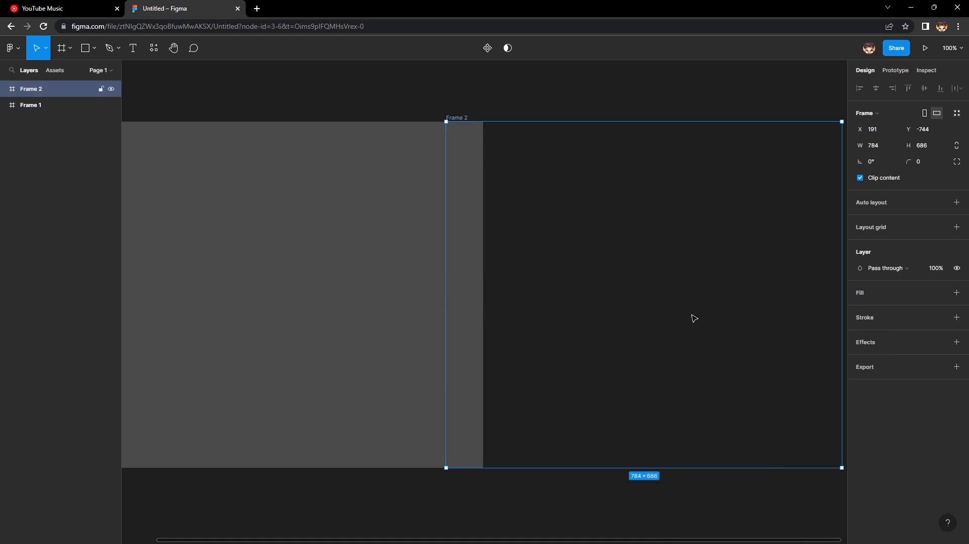
right_click(561, 272)
mouse_move(593, 305)
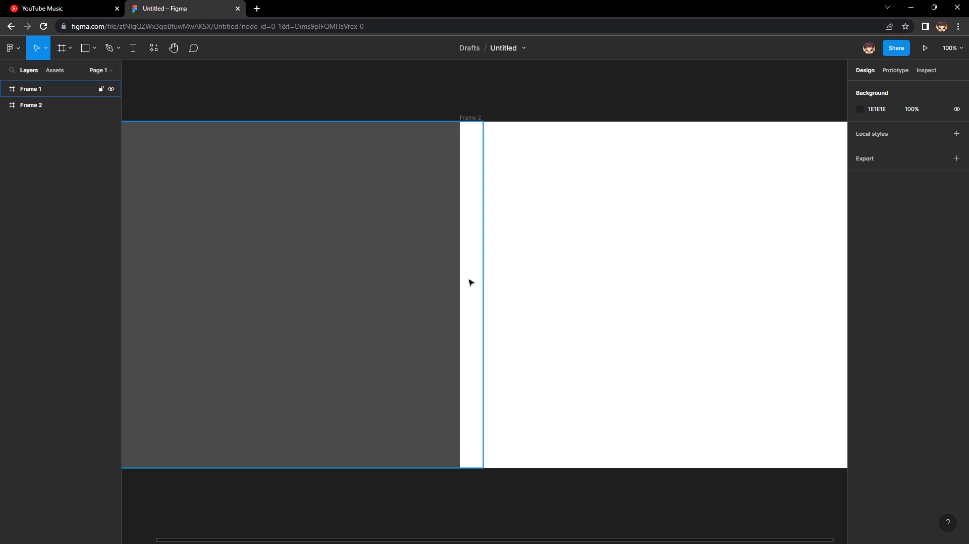
left_click(340, 234)
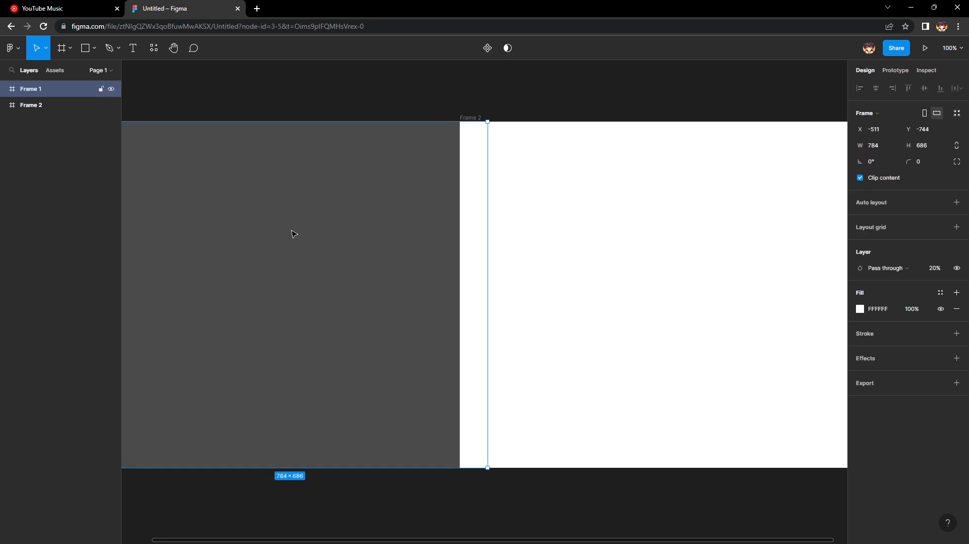
left_click_drag(292, 233, 424, 251)
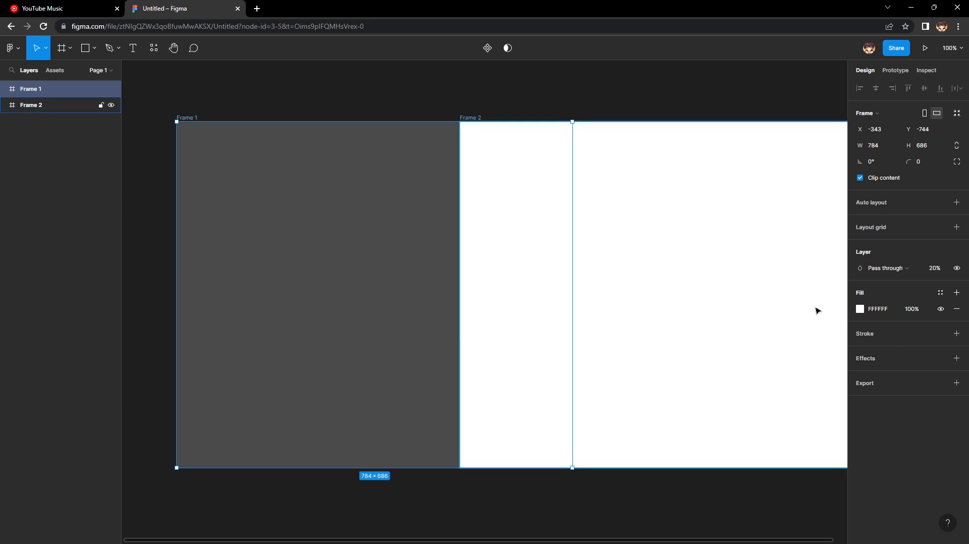
Set Frame 1's solid fill to red FF0000, trying out the shade, hue and opacity controls.
left_click(862, 316)
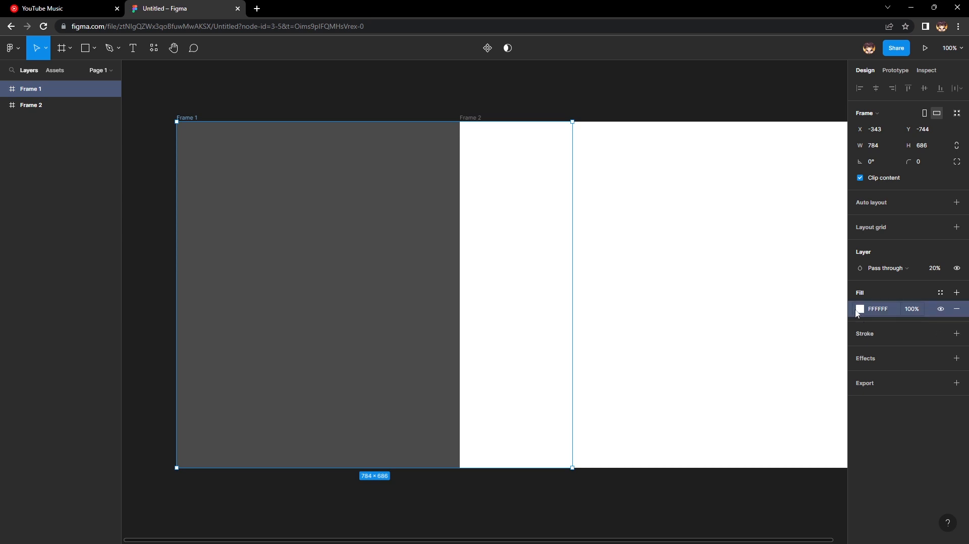
left_click(860, 311)
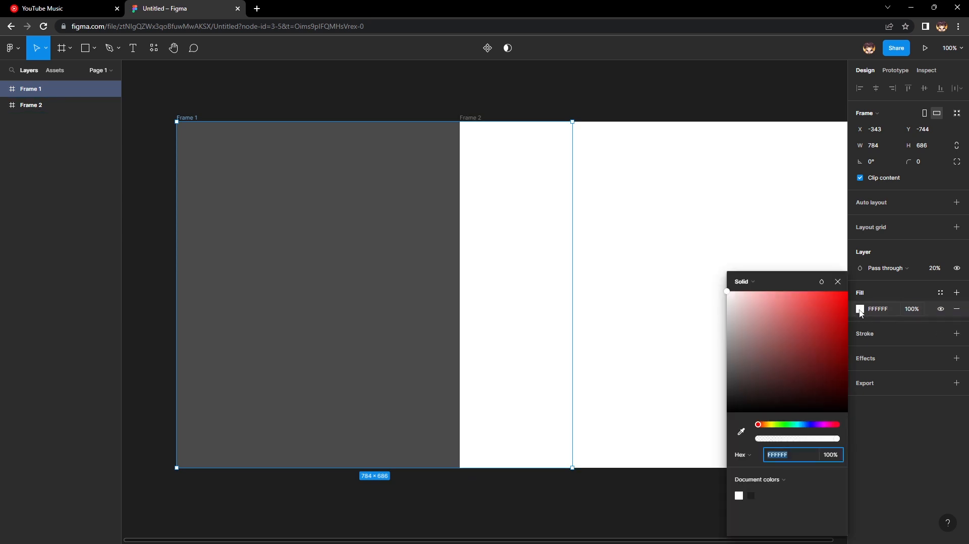
left_click_drag(758, 317, 860, 286)
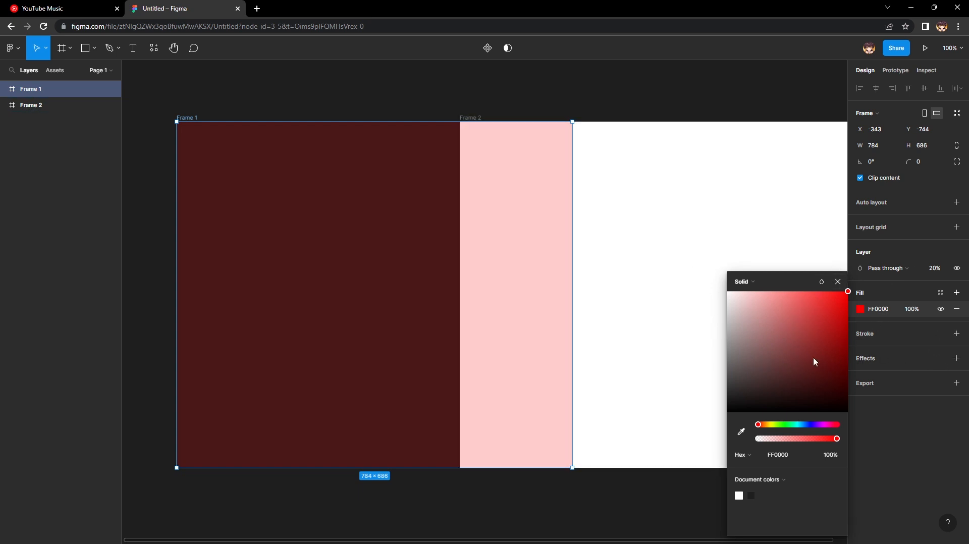
left_click_drag(810, 319, 856, 294)
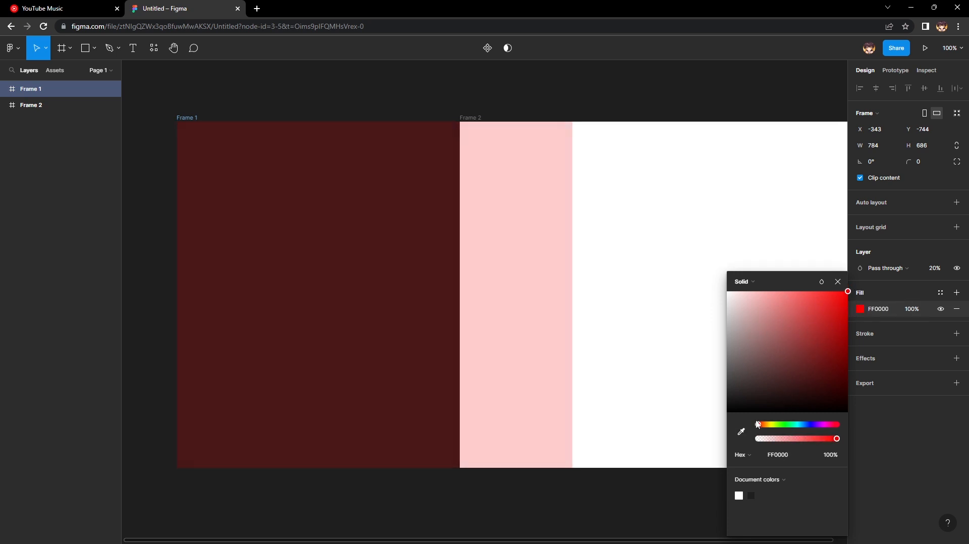
left_click_drag(761, 428, 829, 427)
left_click_drag(838, 461, 855, 451)
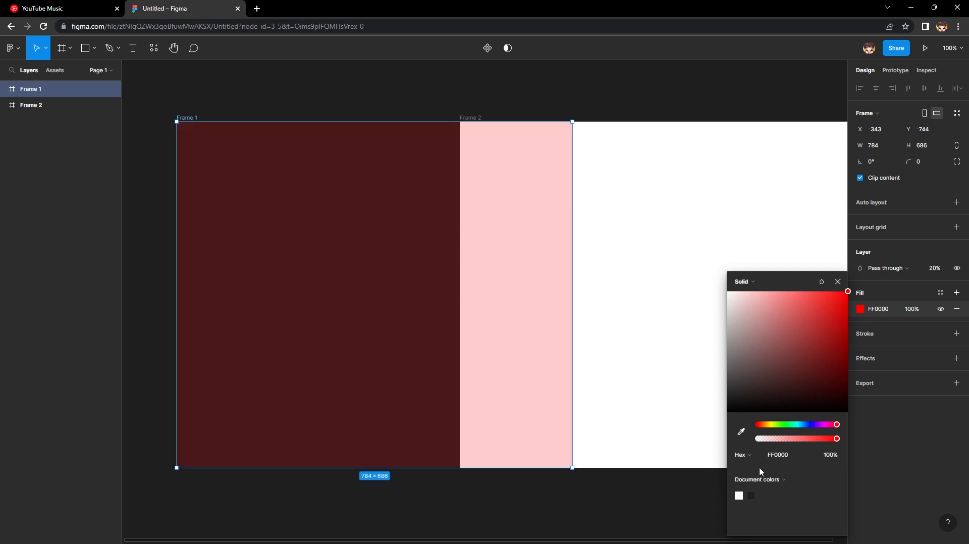
Look over the available fill types, try the red shade F82626 on Frame 1 and return its fill to FF0000.
left_click(740, 283)
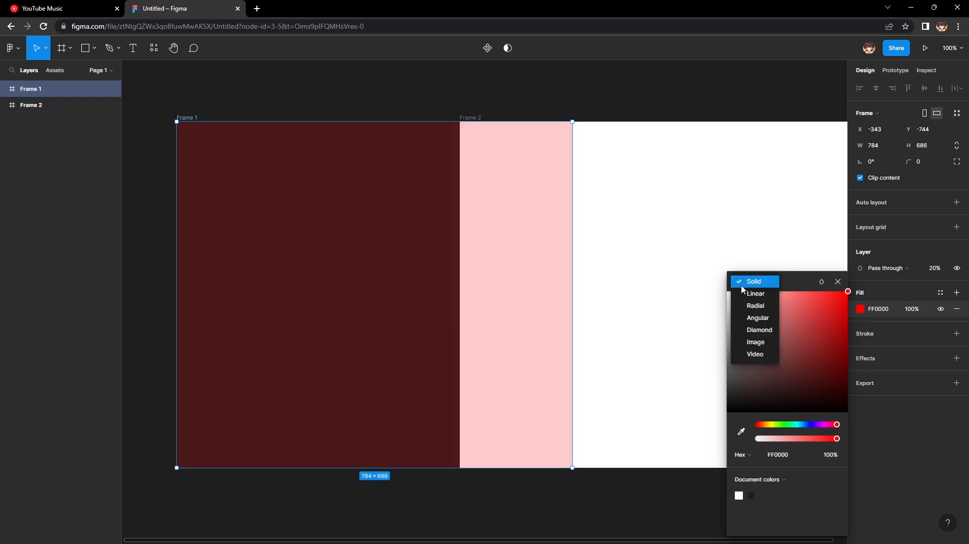
left_click(802, 330)
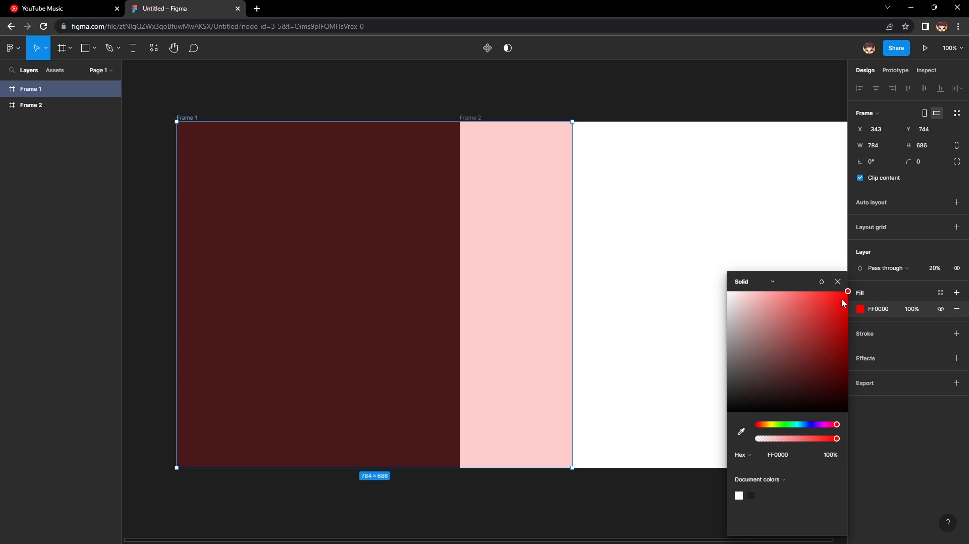
left_click_drag(843, 303, 828, 324)
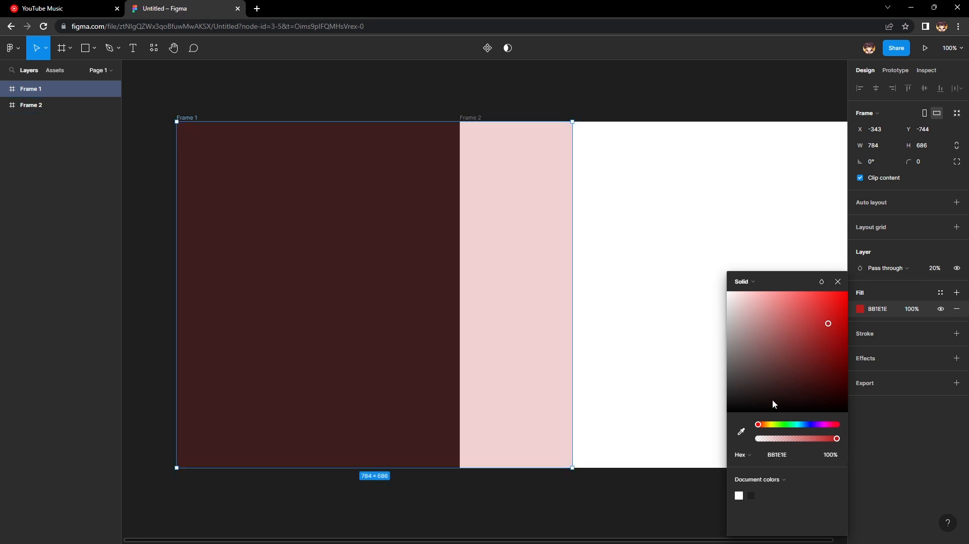
left_click(829, 295)
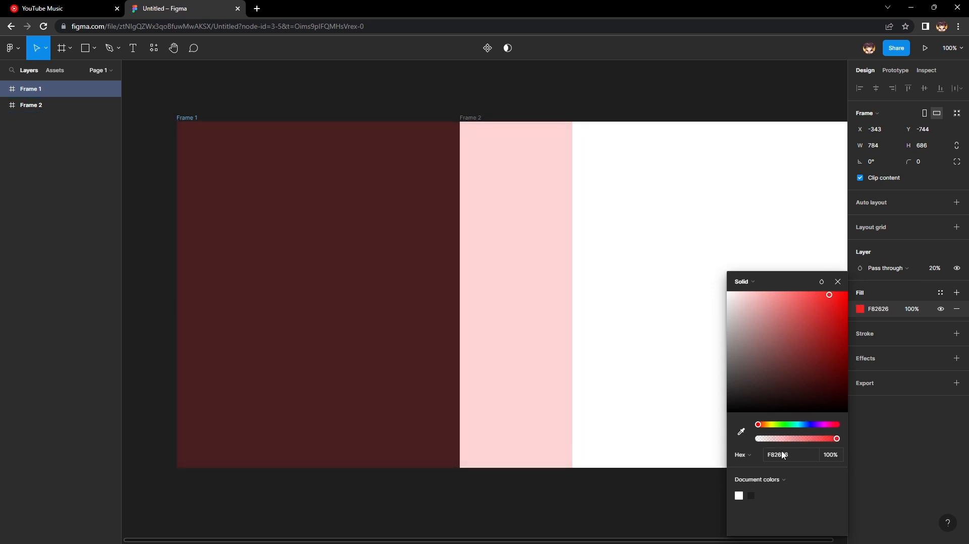
left_click_drag(831, 298, 866, 293)
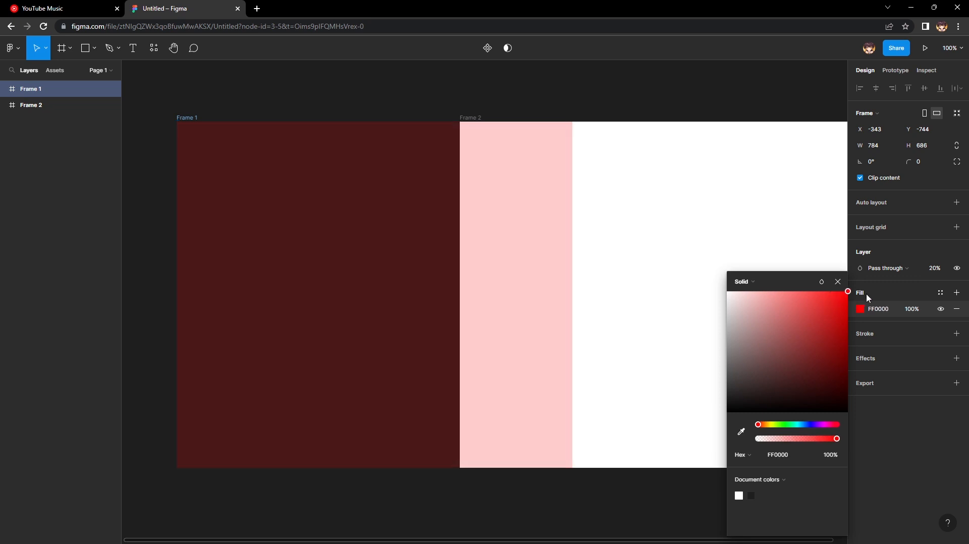
Close the fill colour settings, shift Frame 2 slightly to X 237, and deselect it.
left_click(839, 282)
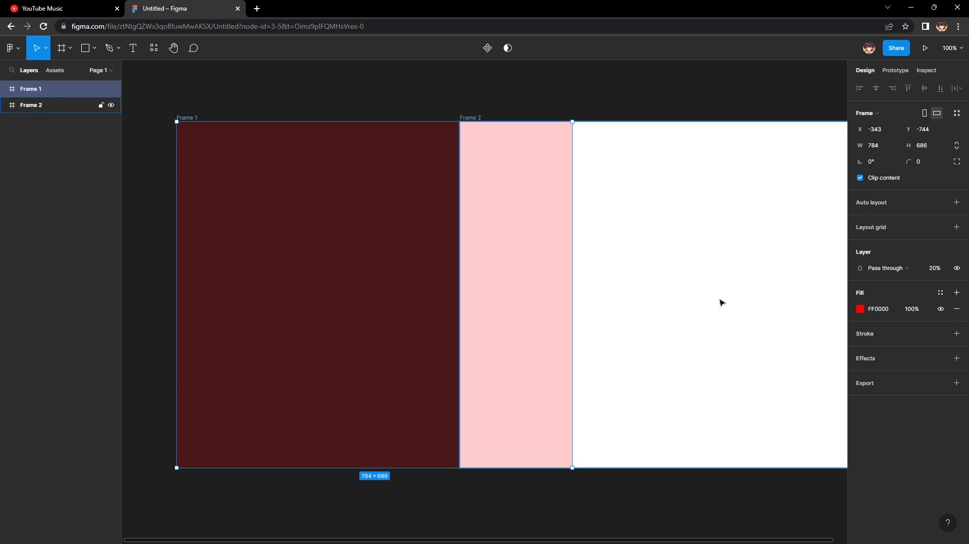
left_click_drag(694, 334, 702, 334)
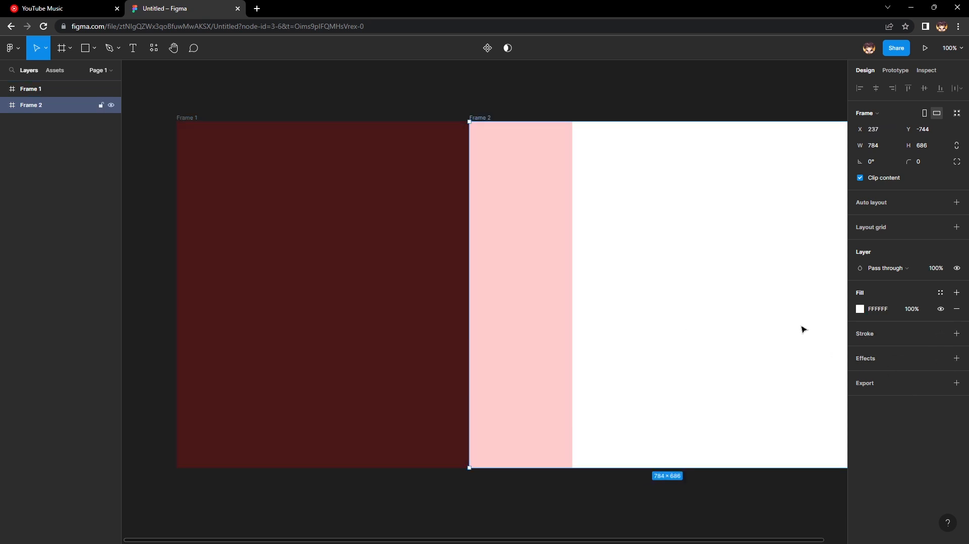
left_click(405, 79)
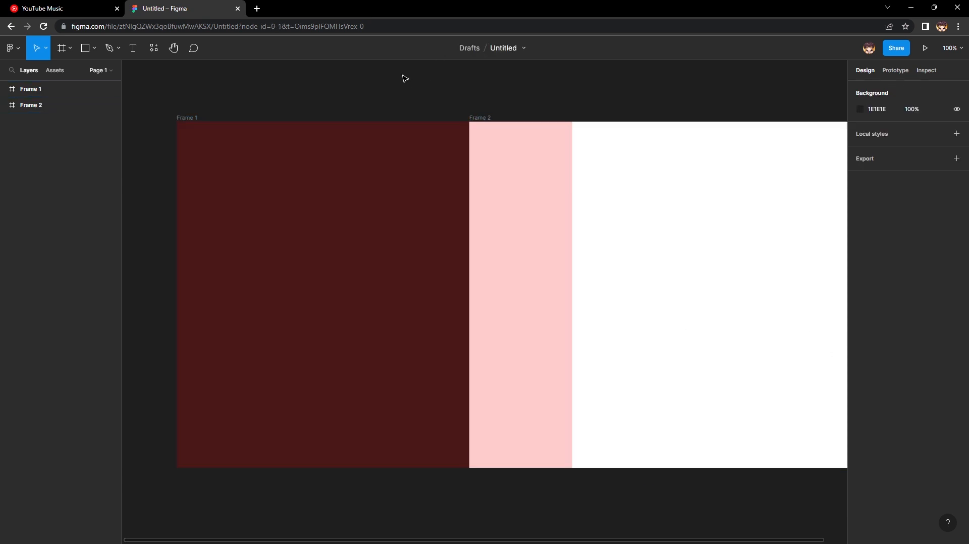
Add an iPhone 14 Pro preset frame and place it inside Frame 2 at about X 370, Y -90.
left_click(70, 48)
left_click(45, 71)
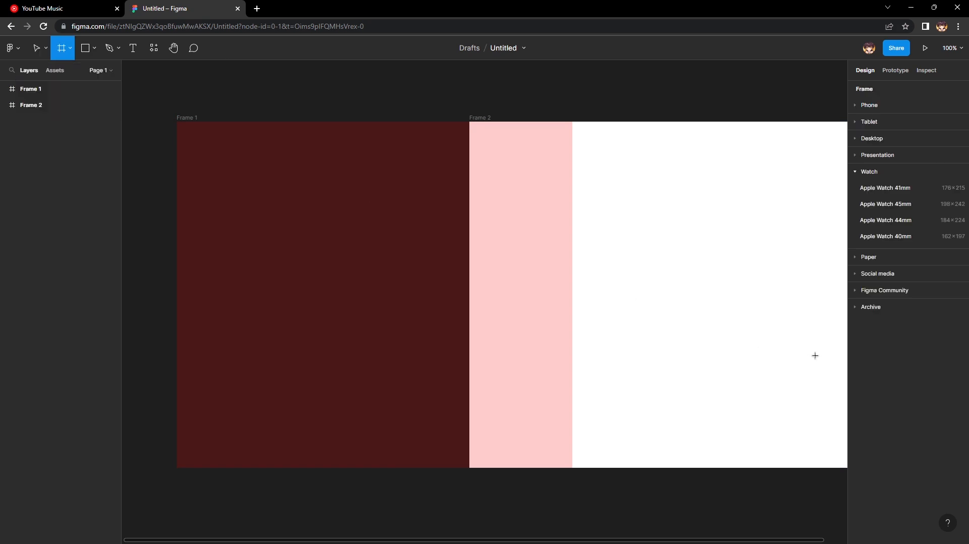
left_click(863, 105)
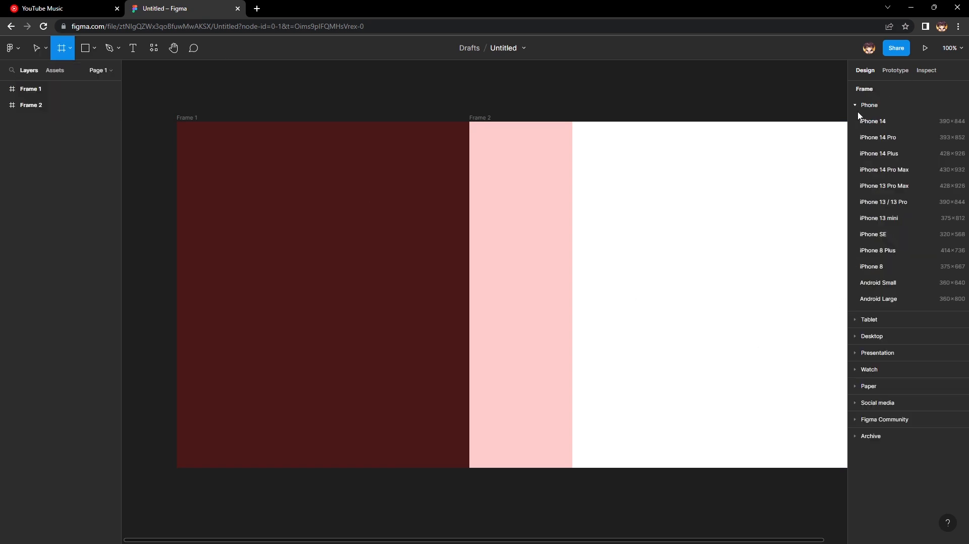
left_click(910, 142)
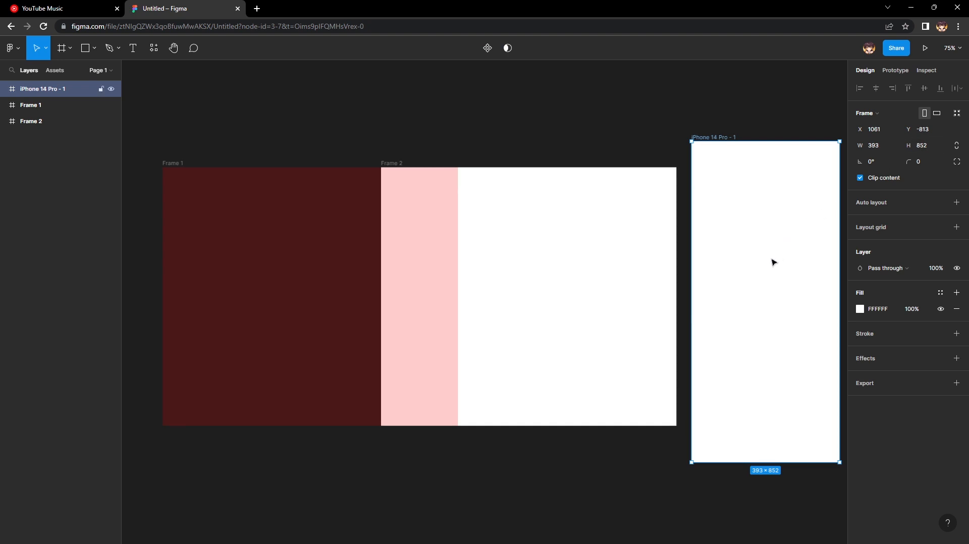
left_click_drag(772, 262, 601, 254)
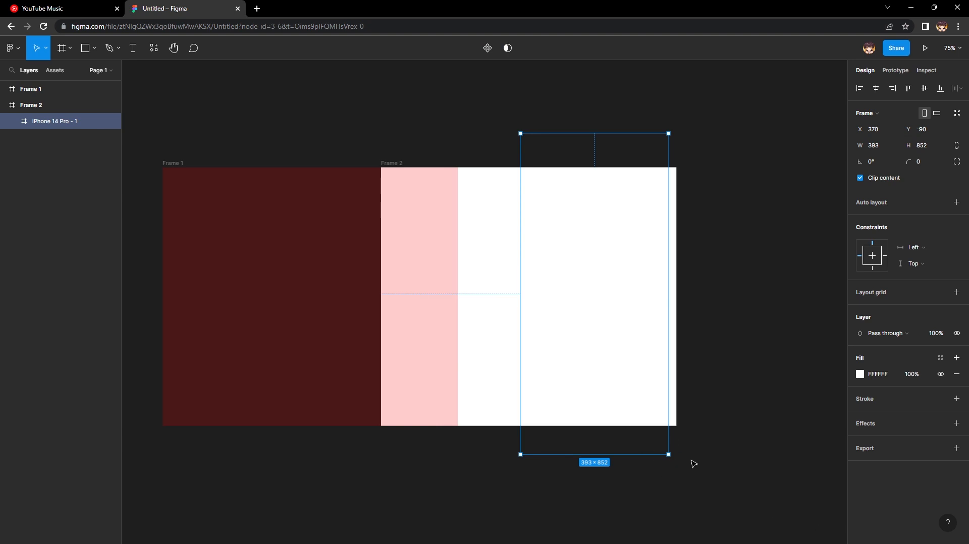
Scale the iPhone 14 Pro frame to about 0.6x and move it to about X 421, Y 79 inside Frame 2.
left_click(46, 48)
left_click(43, 84)
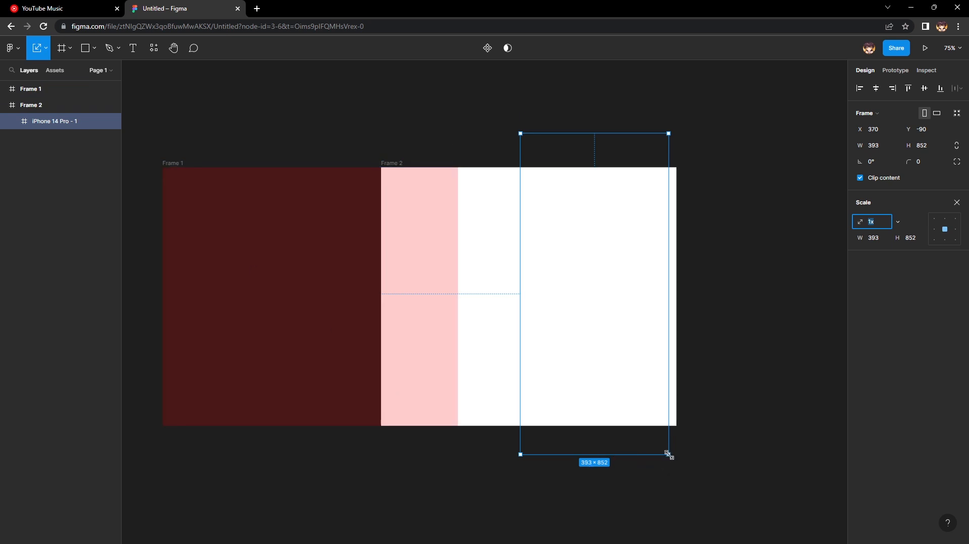
left_click_drag(668, 454, 601, 328)
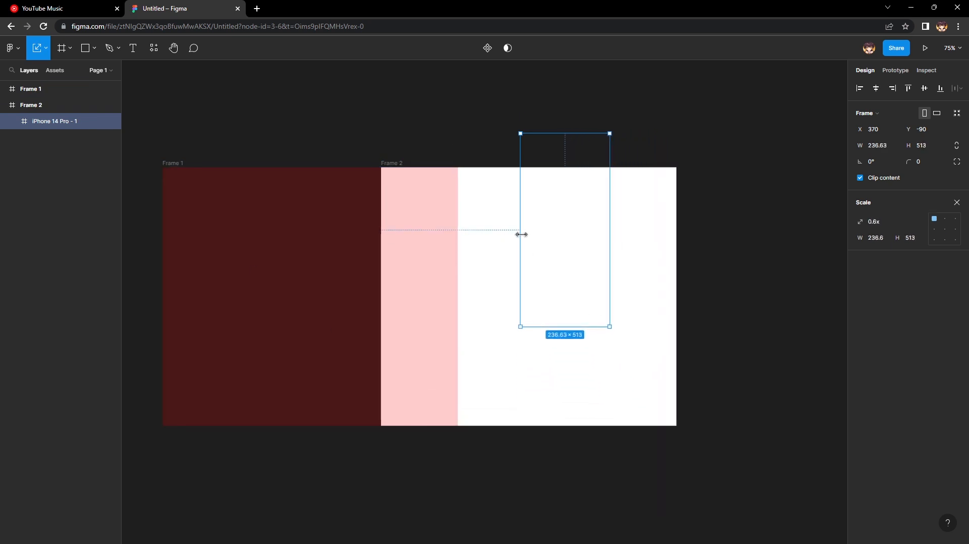
left_click_drag(536, 238, 566, 305)
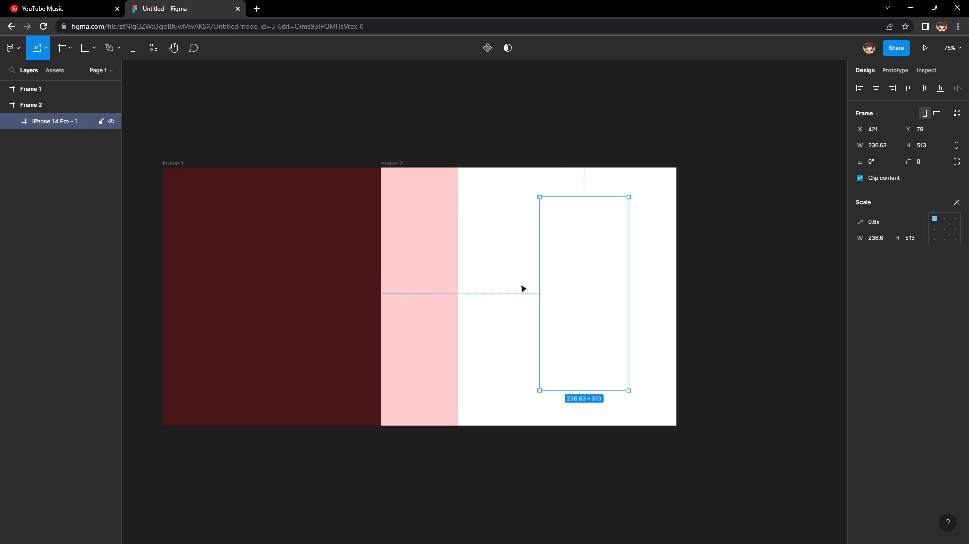
left_click(44, 45)
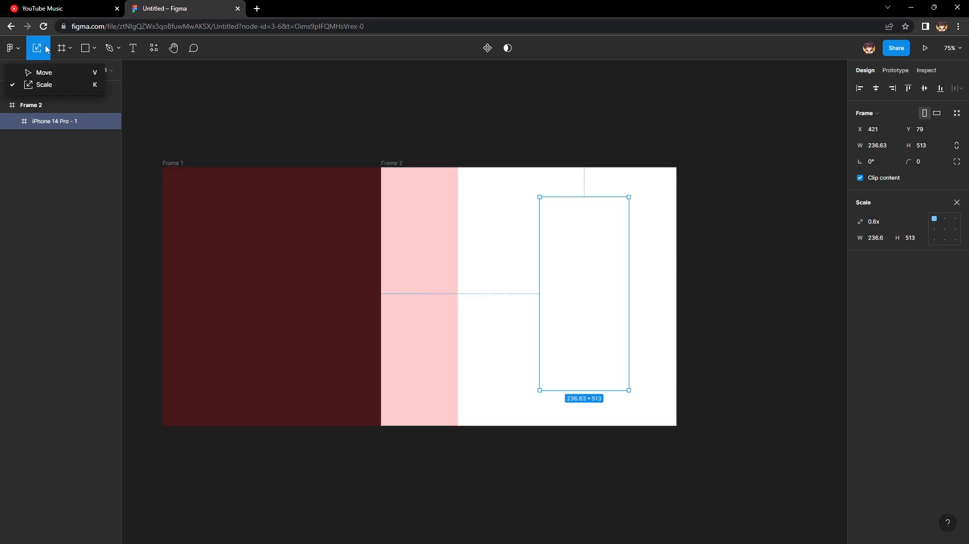
left_click(40, 72)
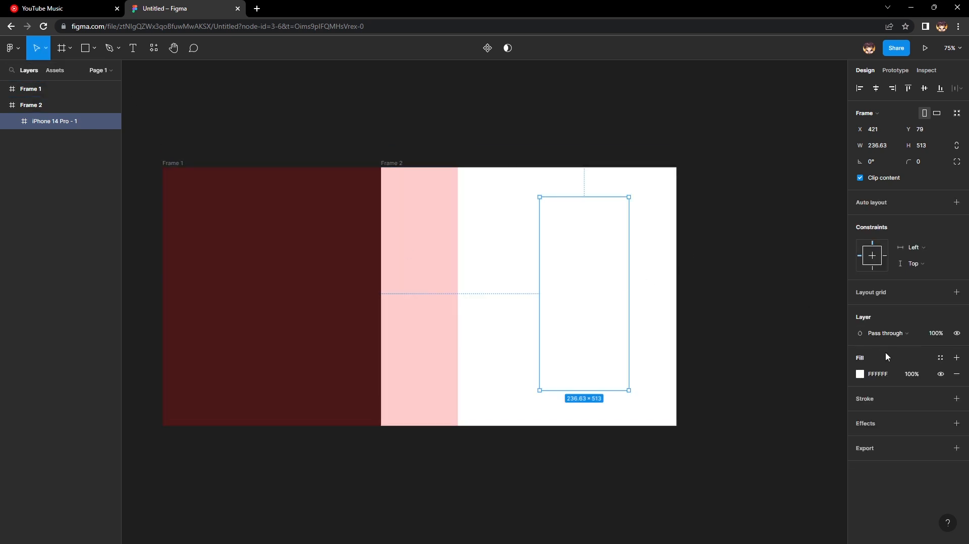
Set the iPhone 14 Pro frame's solid fill to green 00FF0A and deselect the frame.
left_click(853, 372)
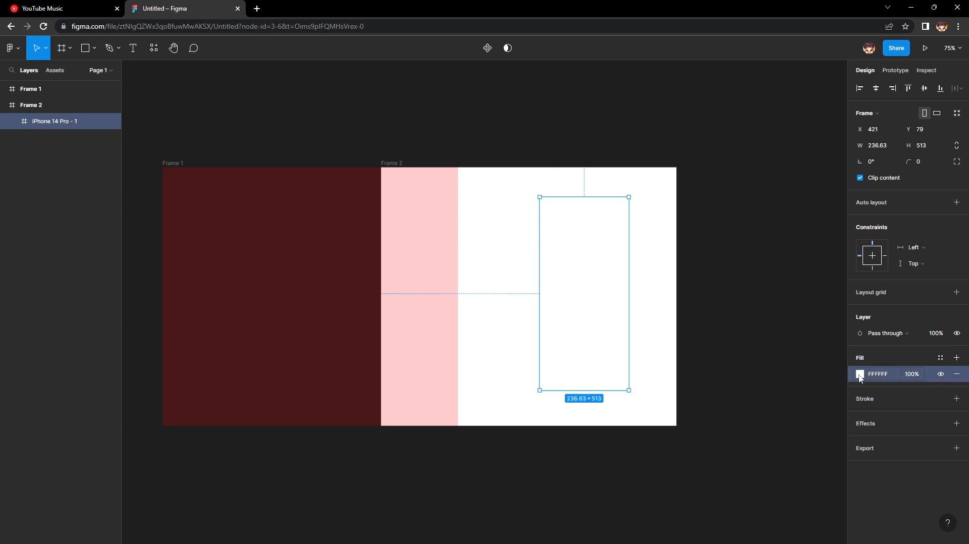
left_click(860, 374)
left_click_drag(772, 425, 785, 424)
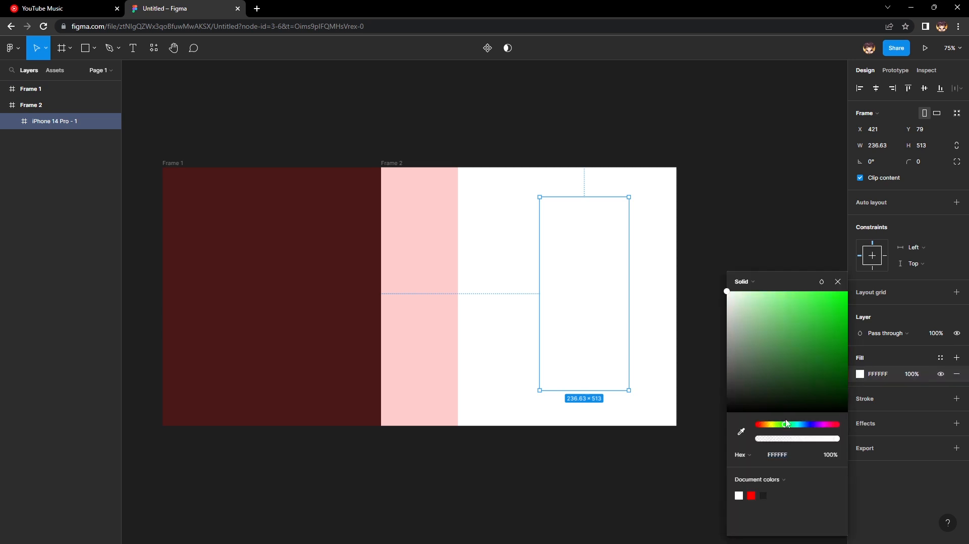
left_click_drag(787, 343, 863, 265)
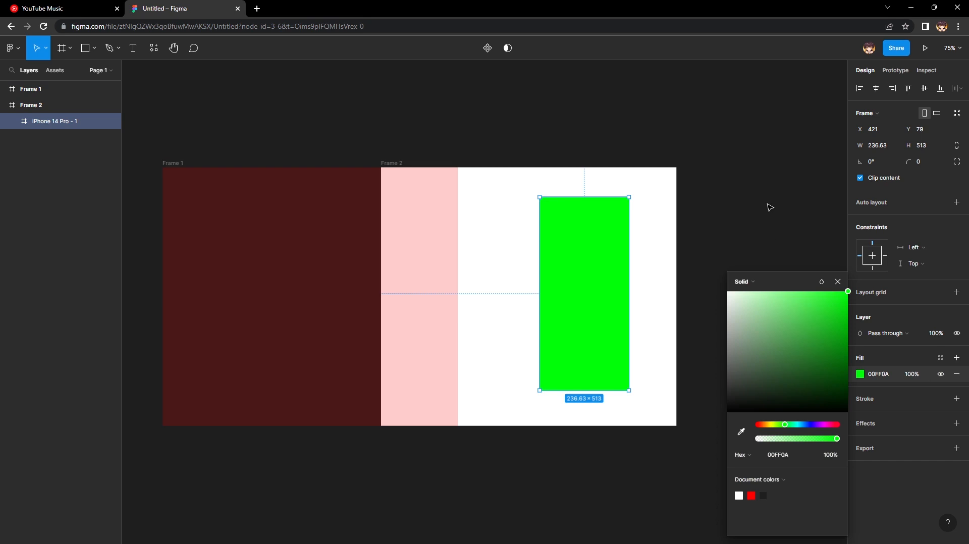
left_click(770, 212)
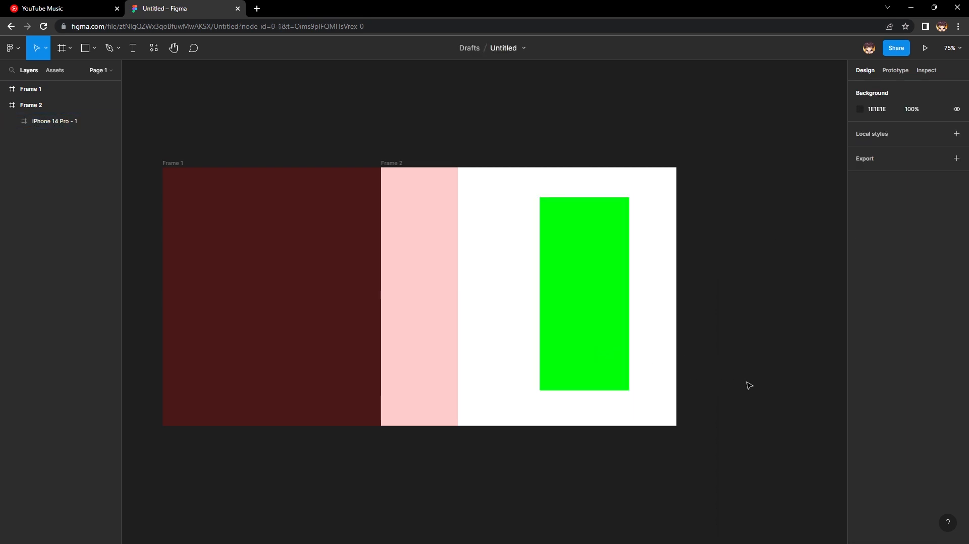
Add a black 000000 stroke of weight 1 inside the green iPhone 14 Pro frame's edge.
left_click_drag(796, 379, 735, 392)
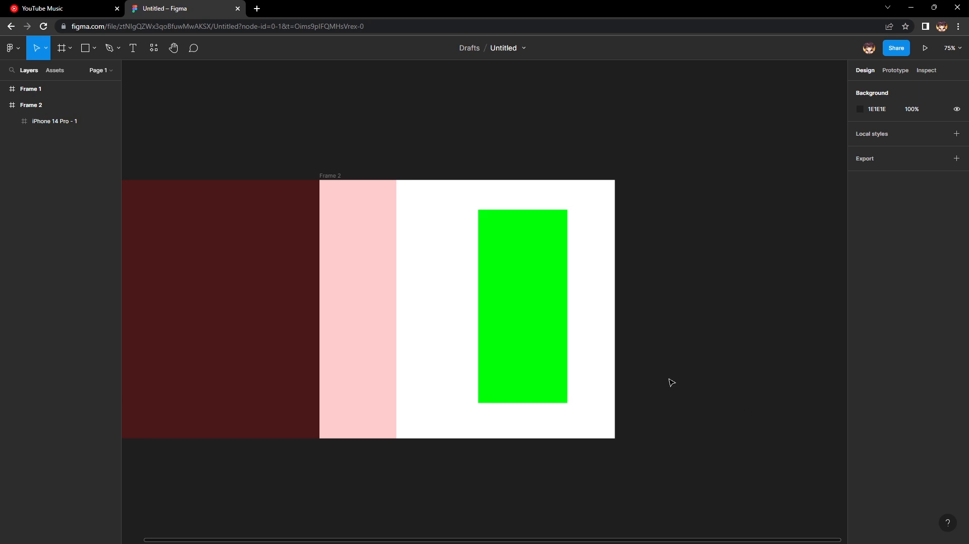
key("ctrl+plus")
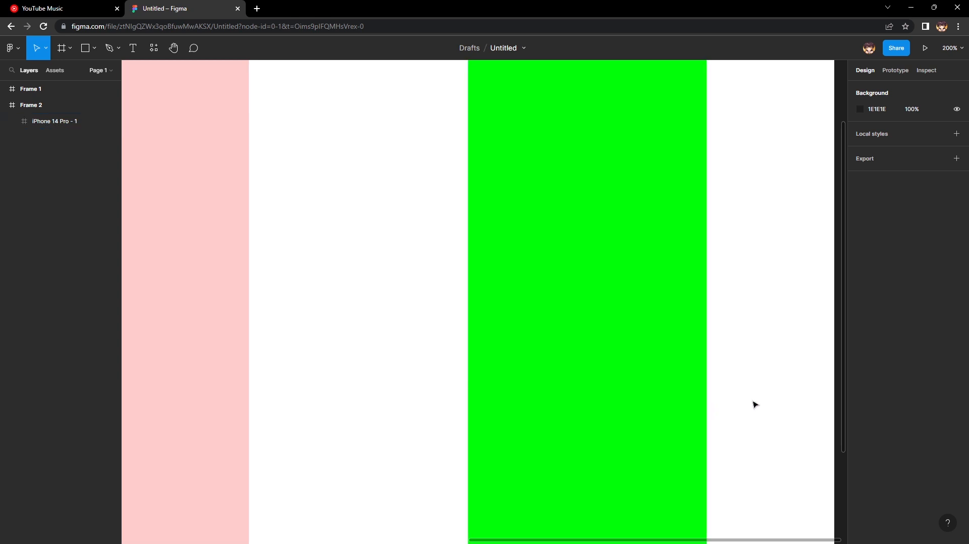
left_click_drag(752, 402, 653, 506)
left_click(533, 388)
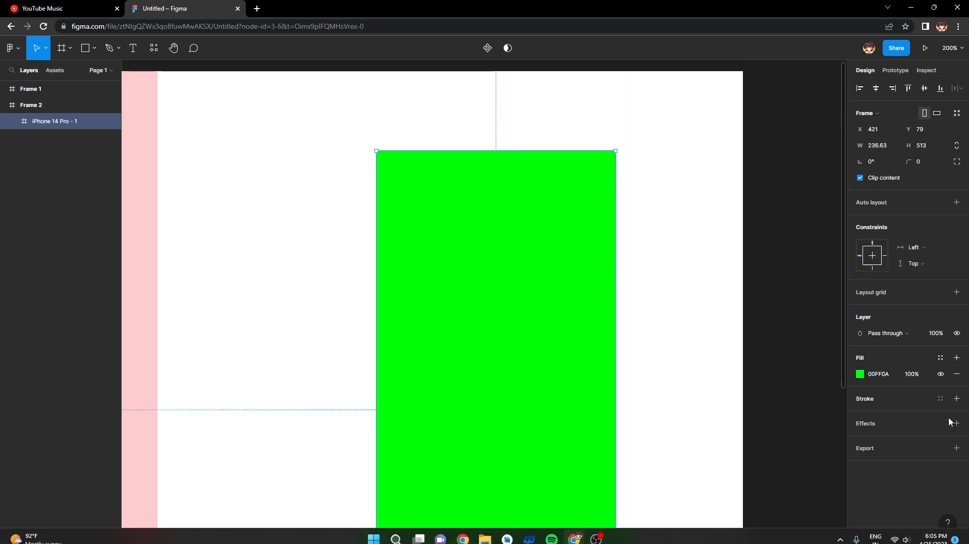
left_click(956, 398)
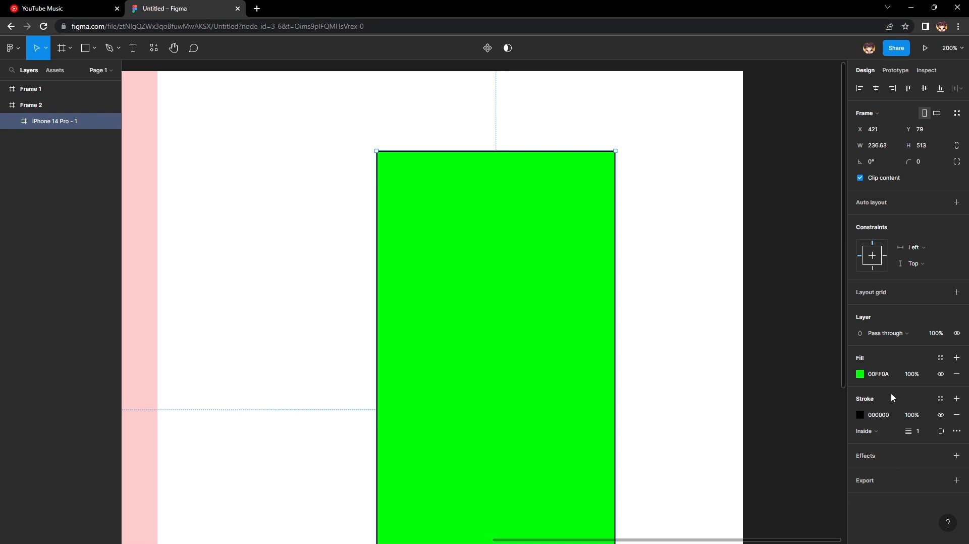
Remove the iPhone 14 Pro frame's green fill, add a new solid fill in lime ADFF00, and deselect the frame.
left_click(957, 374)
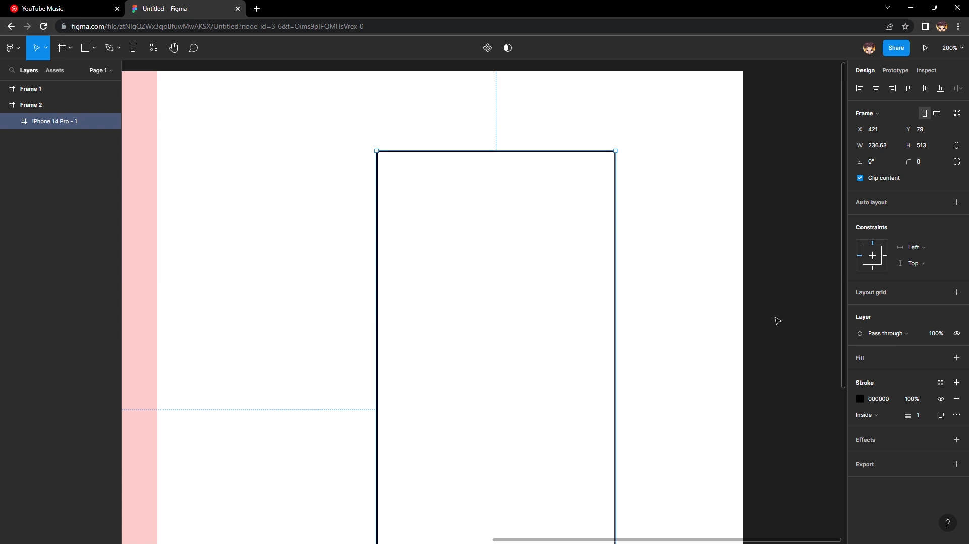
left_click(956, 358)
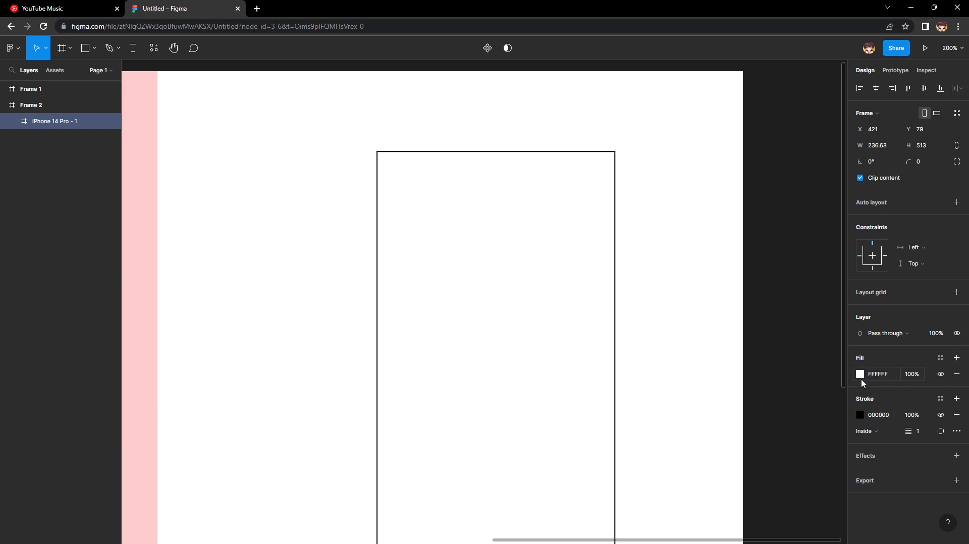
left_click(860, 374)
left_click_drag(771, 425, 780, 427)
left_click_drag(815, 308, 905, 265)
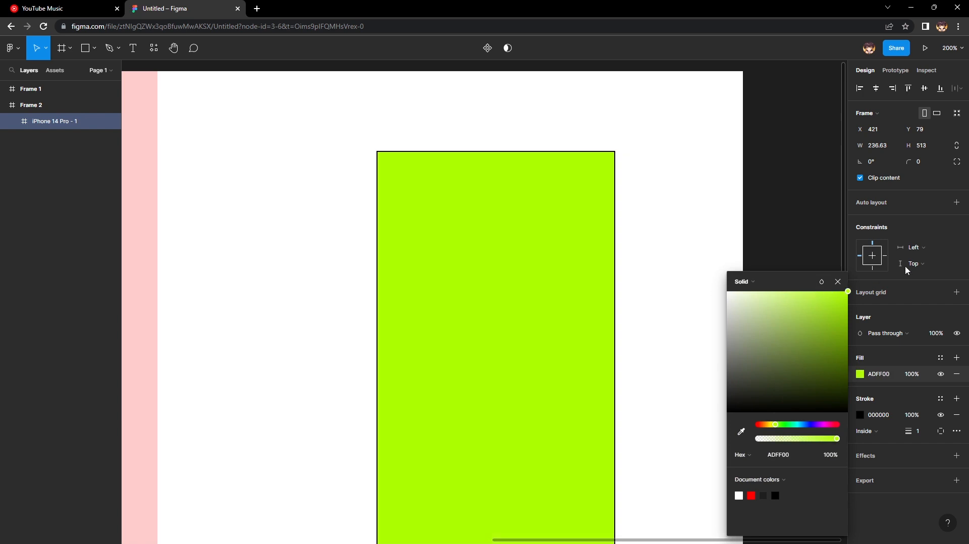
left_click(926, 315)
left_click(722, 357)
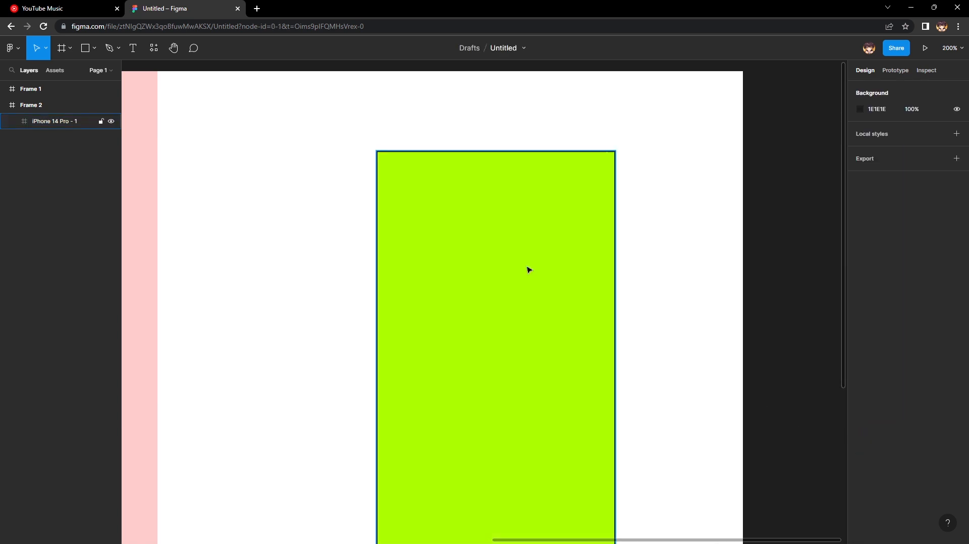
Set the iPhone 14 Pro frame's stroke position to Outside and its weight to 5.
left_click(529, 270)
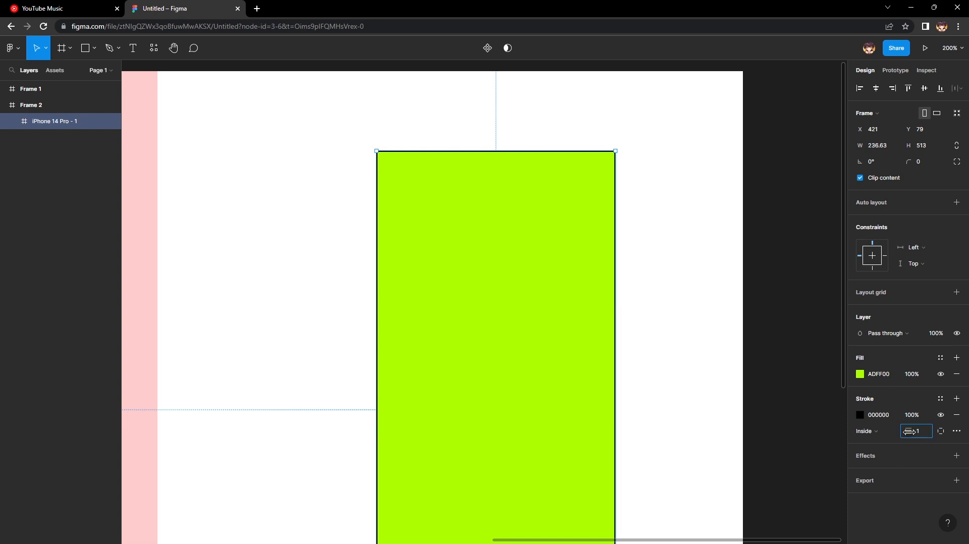
mouse_move(909, 431)
left_mouse_down()
mouse_move(921, 440)
mouse_move(898, 450)
mouse_move(916, 448)
mouse_move(902, 453)
mouse_move(908, 459)
mouse_move(65, 480)
mouse_move(955, 466)
mouse_move(918, 467)
left_mouse_up()
left_click(874, 434)
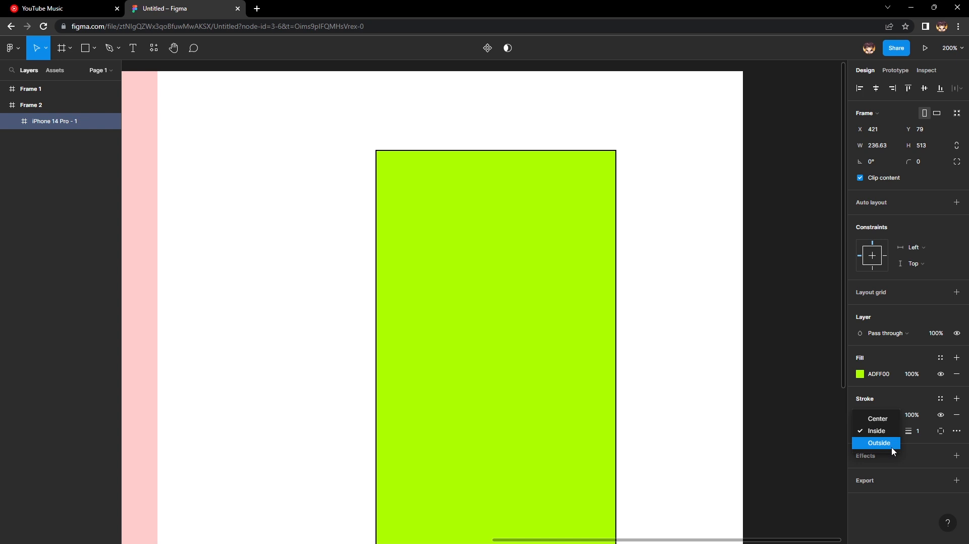
left_click(892, 444)
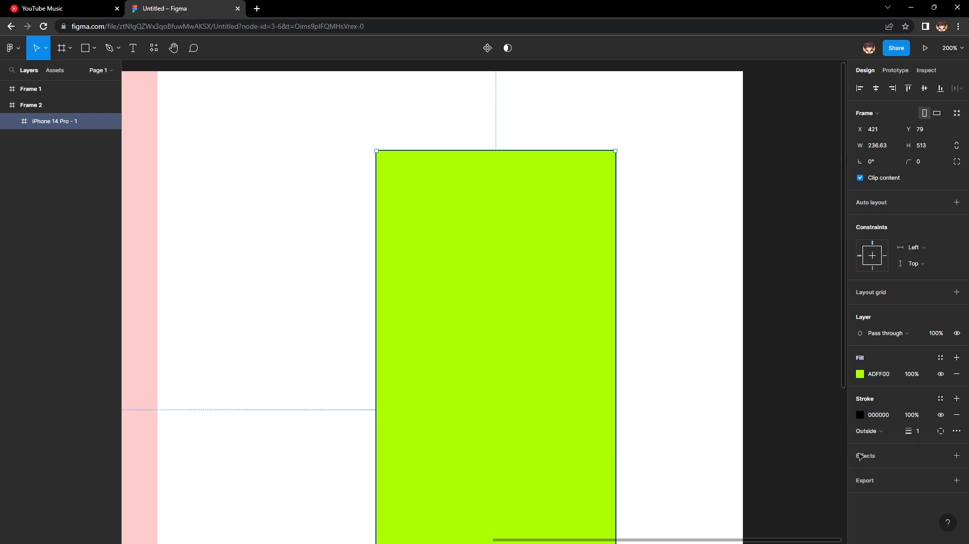
mouse_move(906, 433)
left_mouse_down()
mouse_move(953, 439)
mouse_move(9, 439)
mouse_move(953, 439)
mouse_move(919, 435)
left_mouse_up()
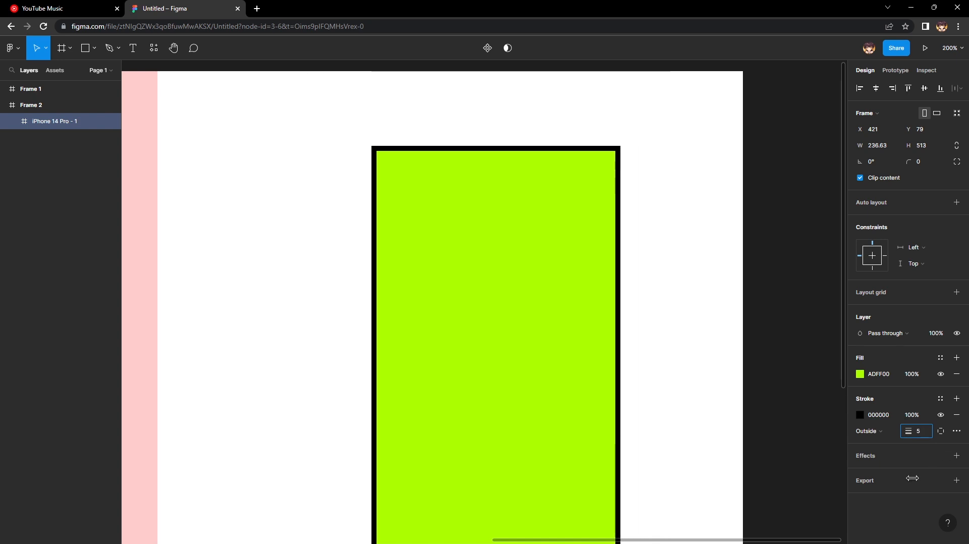
Try the iPhone 14 Pro frame's stroke with Center and Inside positions at weight 83, and remove the stroke.
left_click(878, 435)
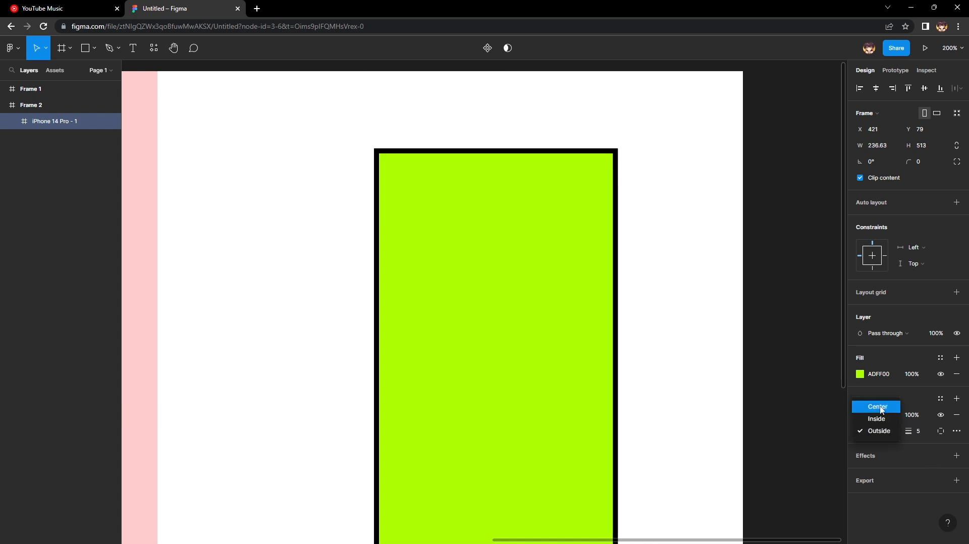
left_click(877, 406)
mouse_move(911, 431)
left_mouse_down()
mouse_move(954, 434)
mouse_move(15, 453)
mouse_move(28, 464)
mouse_move(18, 465)
left_mouse_up()
left_click(883, 434)
left_click(880, 443)
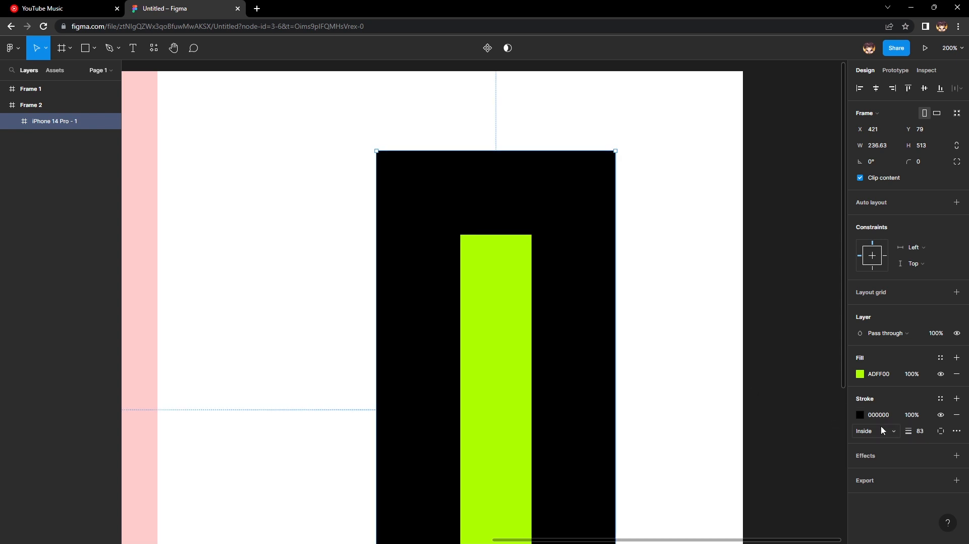
left_click(957, 415)
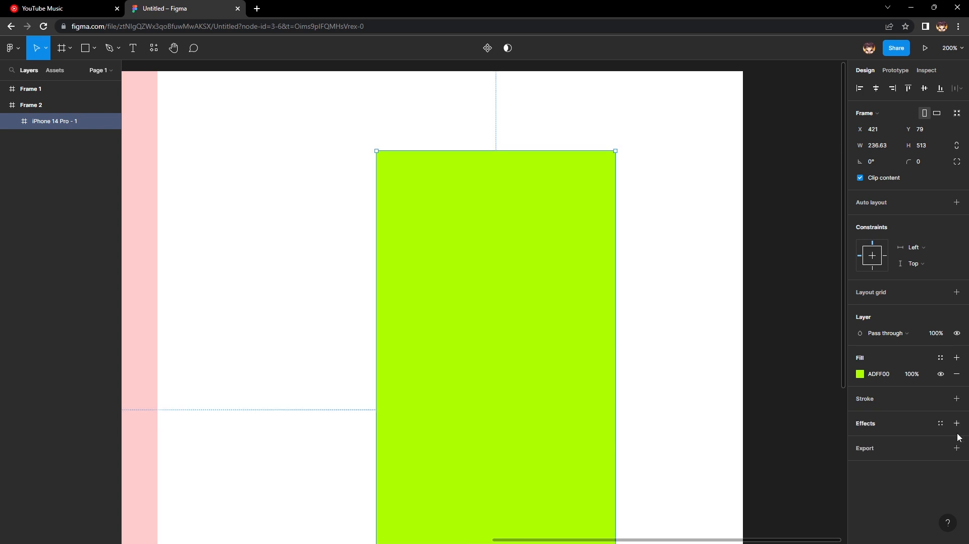
Add a drop shadow effect to the iPhone 14 Pro frame and deselect it to view its lower edge.
scroll(711, 411, "left", 2)
scroll(712, 410, "down", 1)
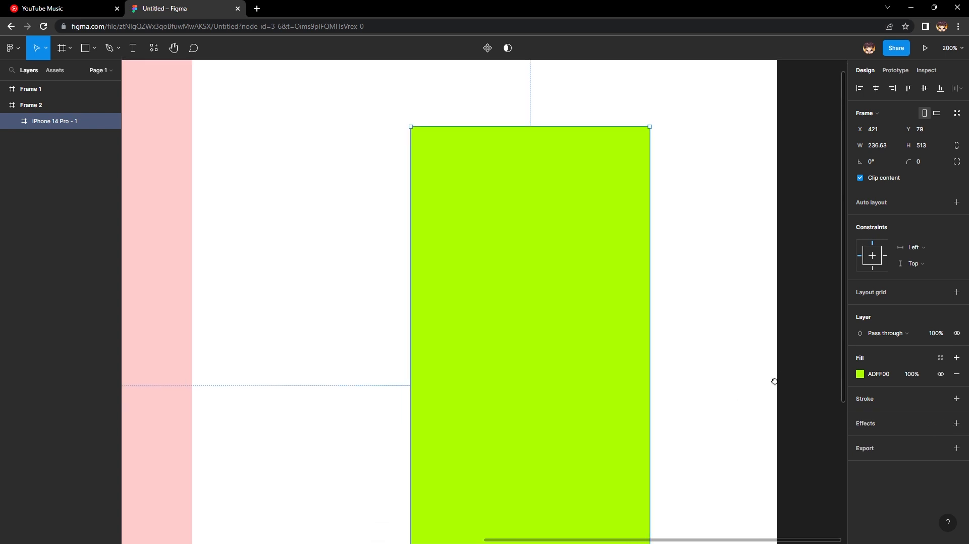
left_click(956, 424)
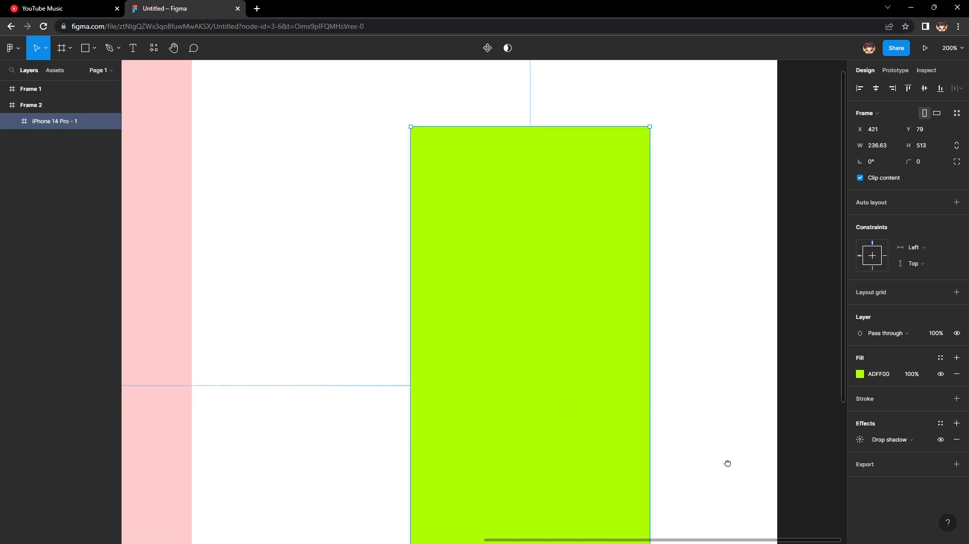
scroll(728, 463, "down", 5)
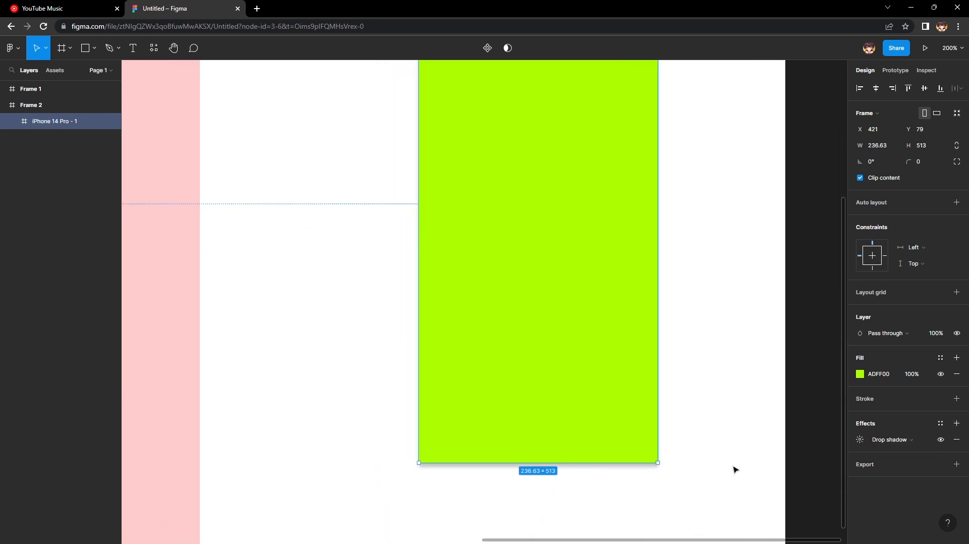
scroll(734, 470, "left", 2)
scroll(737, 406, "down", 3)
left_click(599, 456)
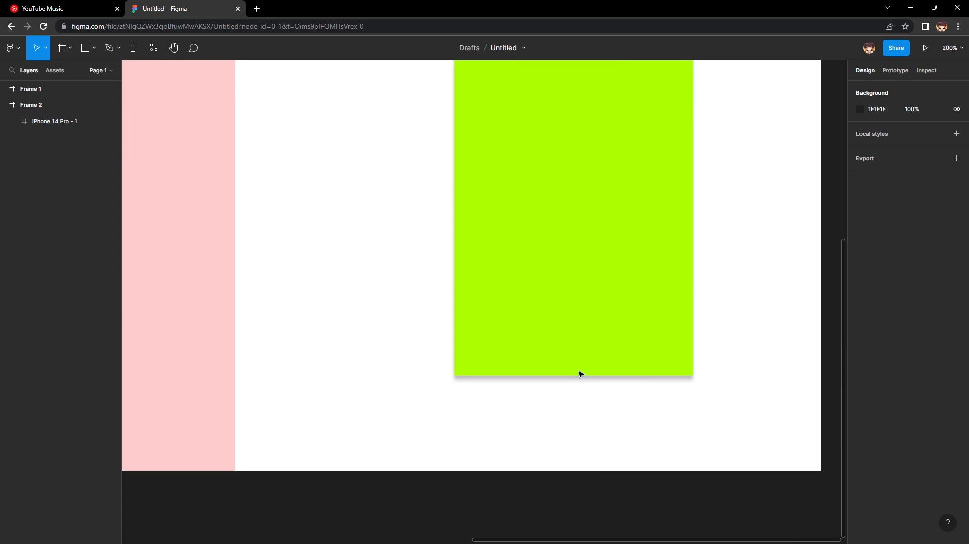
Select the iPhone 14 Pro frame and view its drop shadow settings for offset, blur, spread and colour.
scroll(672, 454, "up", 5, "ctrl")
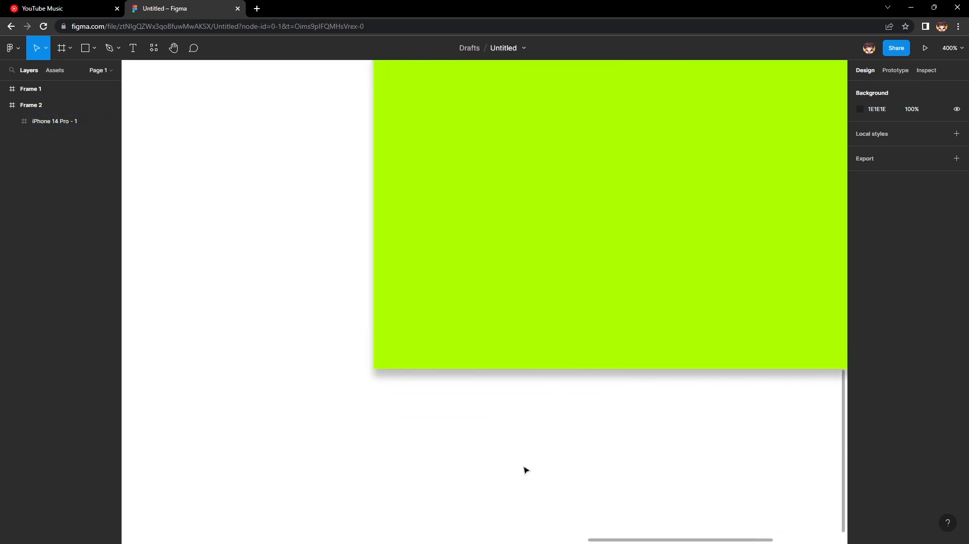
left_click(699, 340)
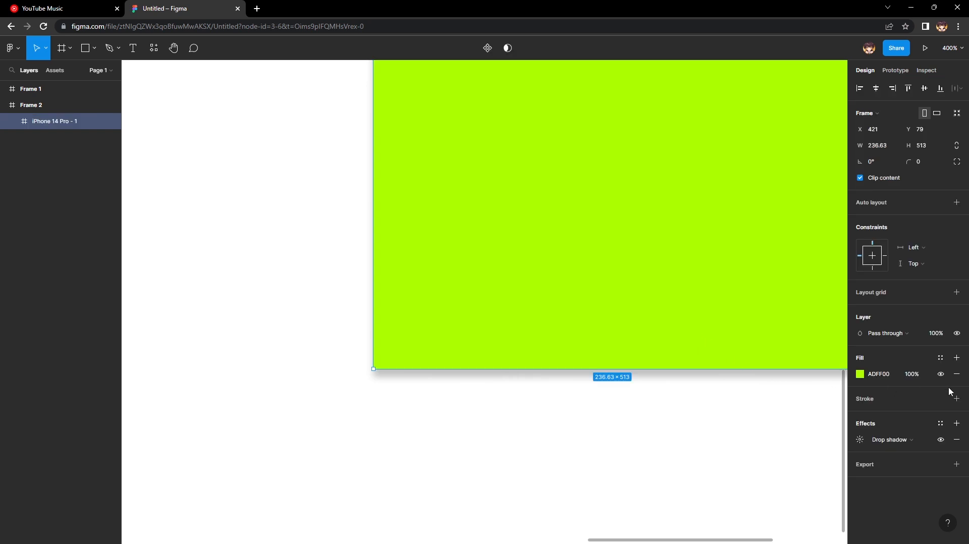
left_click(862, 441)
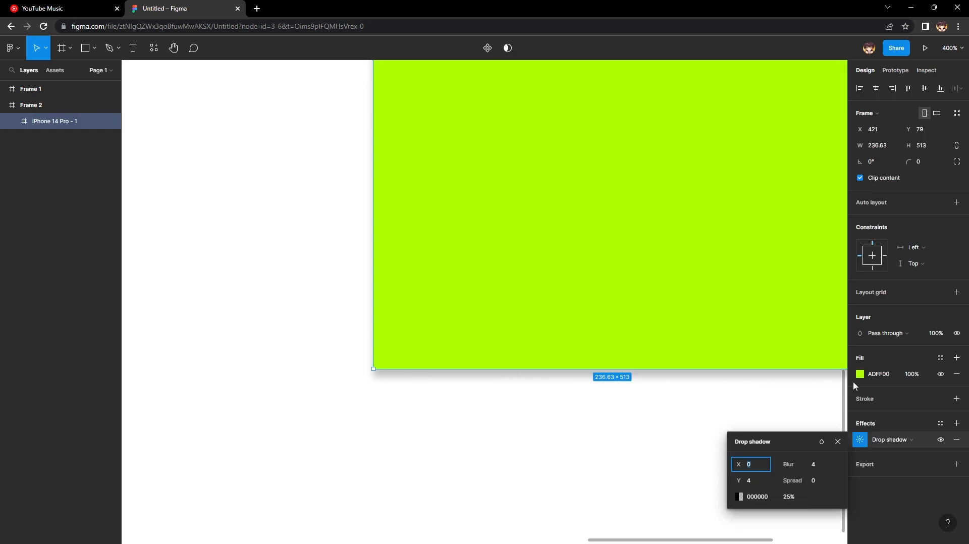
left_click(838, 442)
Stack several more drop shadows on the iPhone 14 Pro frame, and remove the extras until two effects are left.
left_click(962, 425)
left_click(961, 425)
left_click(962, 424)
left_click(962, 424)
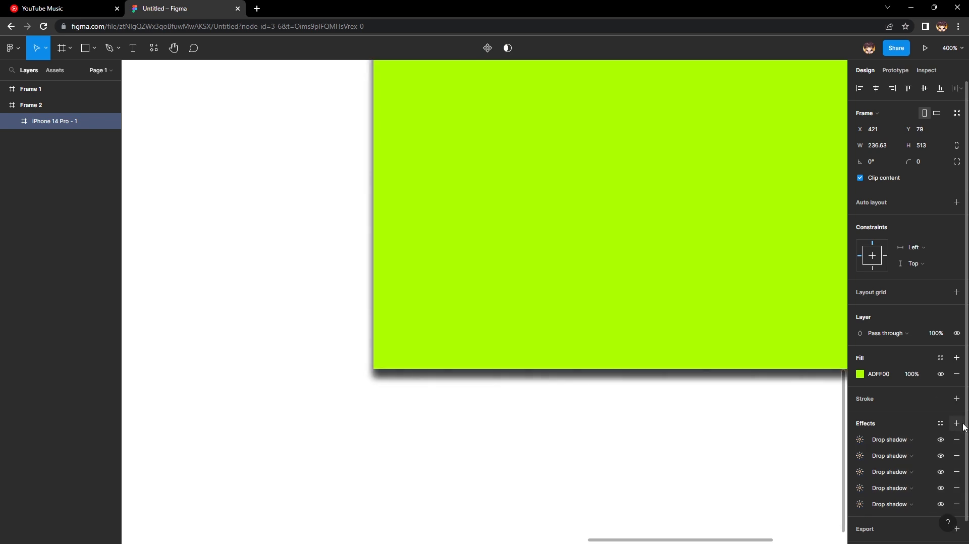
left_click(963, 425)
left_click(963, 425)
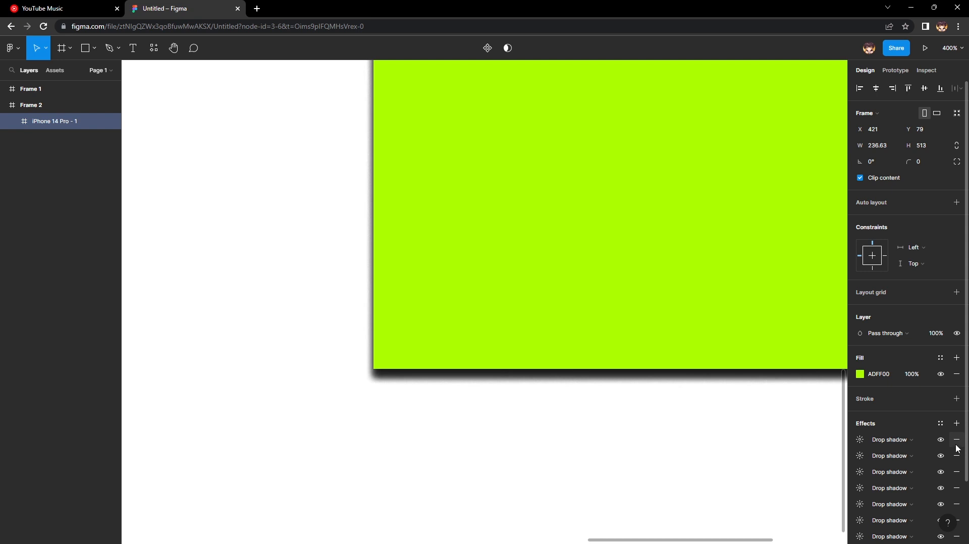
left_click(956, 443)
left_click(956, 443)
left_click(956, 443)
left_click(957, 443)
left_click(956, 443)
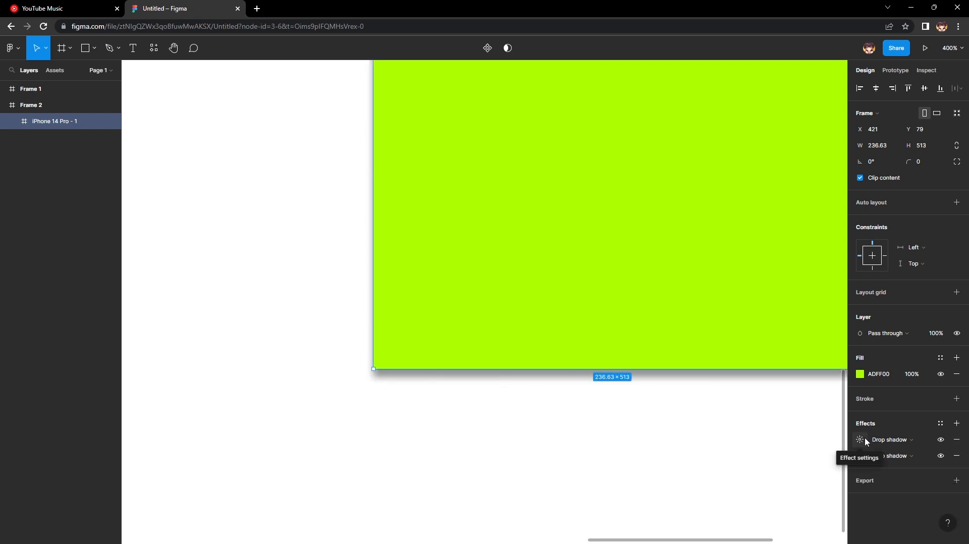
Change the first drop shadow of the iPhone 14 Pro frame to an inner shadow and view it at the frame's upper edge.
left_click(889, 440)
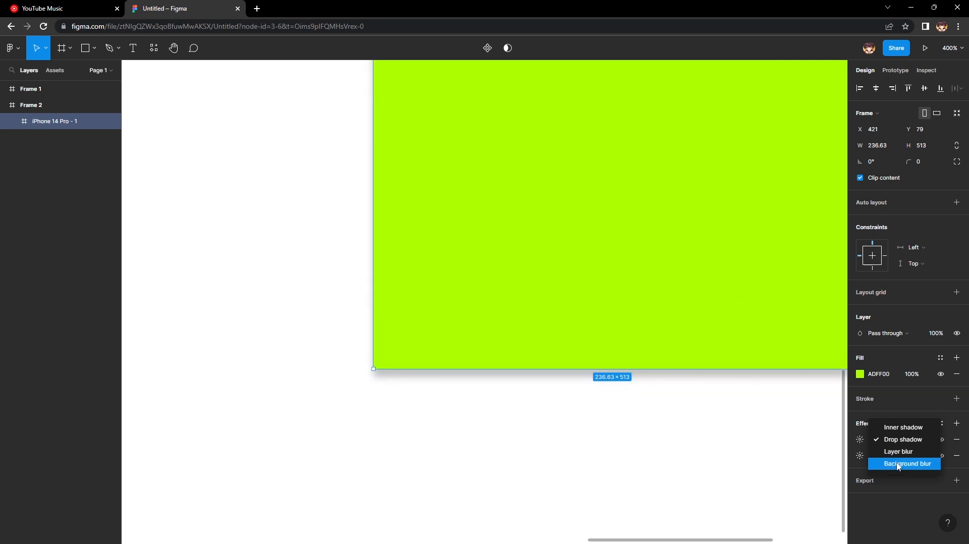
left_click(907, 428)
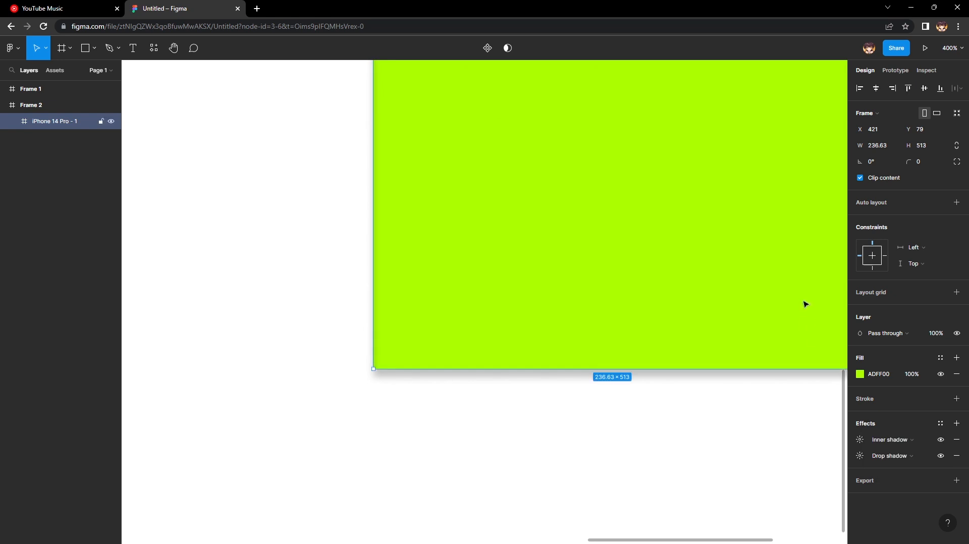
scroll(804, 302, "up", 10)
scroll(716, 296, "up", 5)
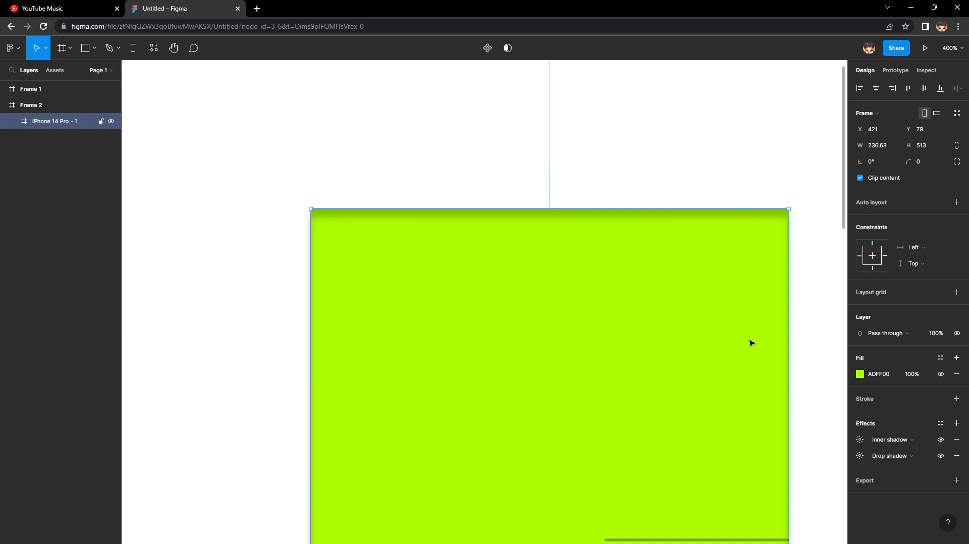
Remove all effects from the iPhone 14 Pro frame, add a new drop shadow and view its settings.
left_click(956, 440)
left_click(957, 440)
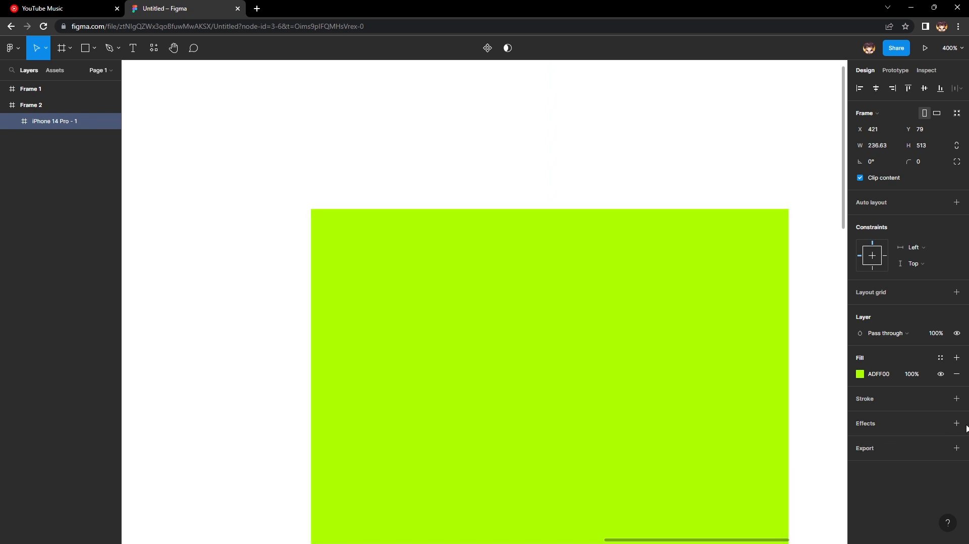
left_click(956, 423)
left_click(859, 439)
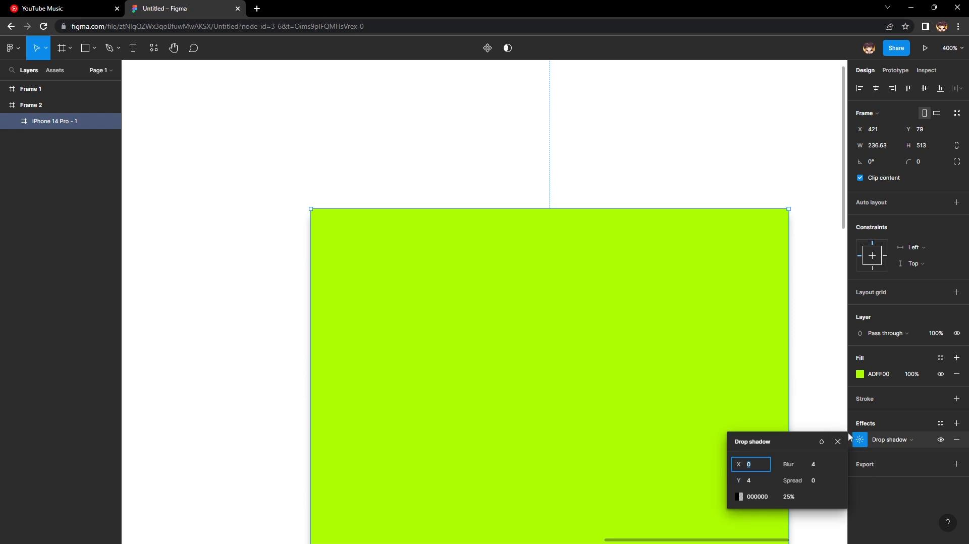
left_click(839, 441)
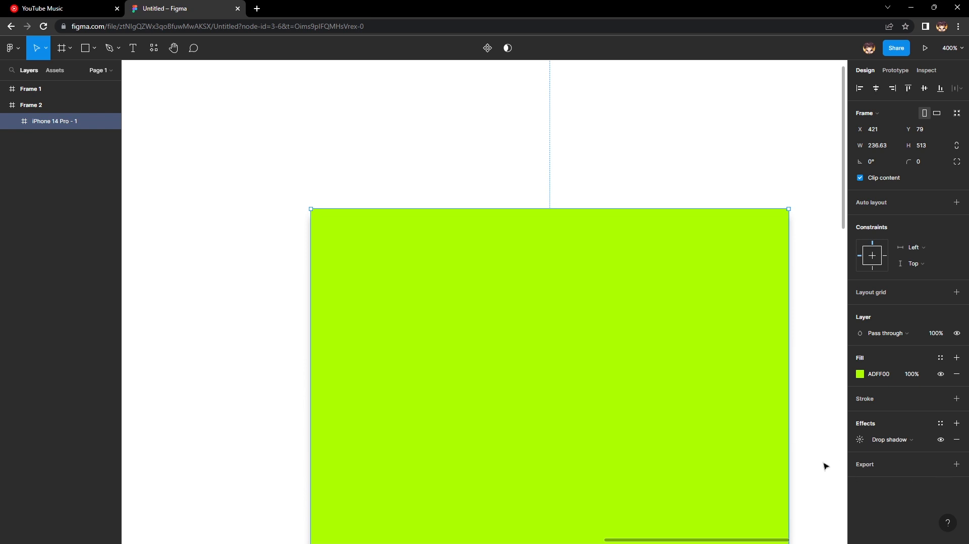
Add a 1x PNG export setting to the iPhone 14 Pro frame.
scroll(825, 465, "down", 2)
left_click(956, 463)
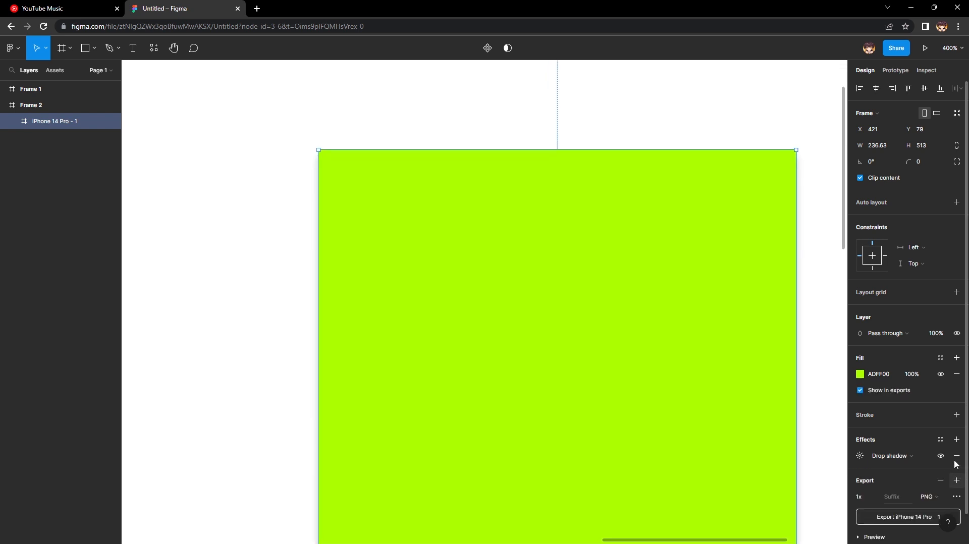
scroll(820, 460, "down", 1)
scroll(820, 446, "down", 3)
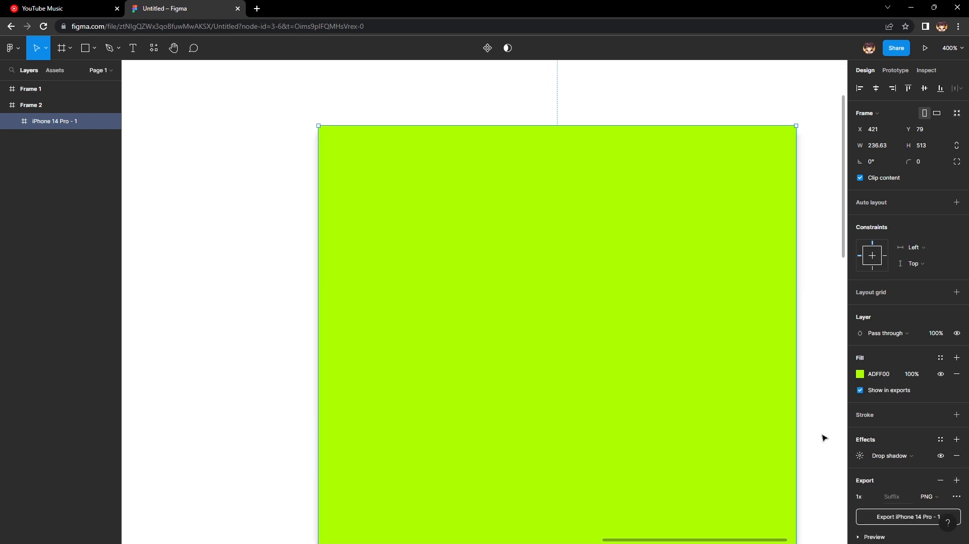
key("minus")
key("minus")
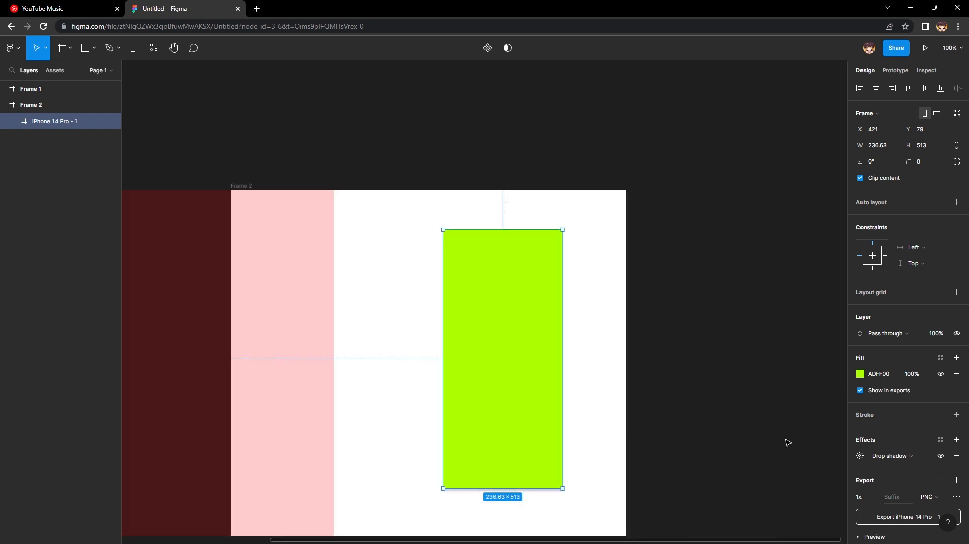
left_click_drag(753, 426, 871, 312)
left_click_drag(817, 418, 627, 252)
scroll(882, 513, "down", 1)
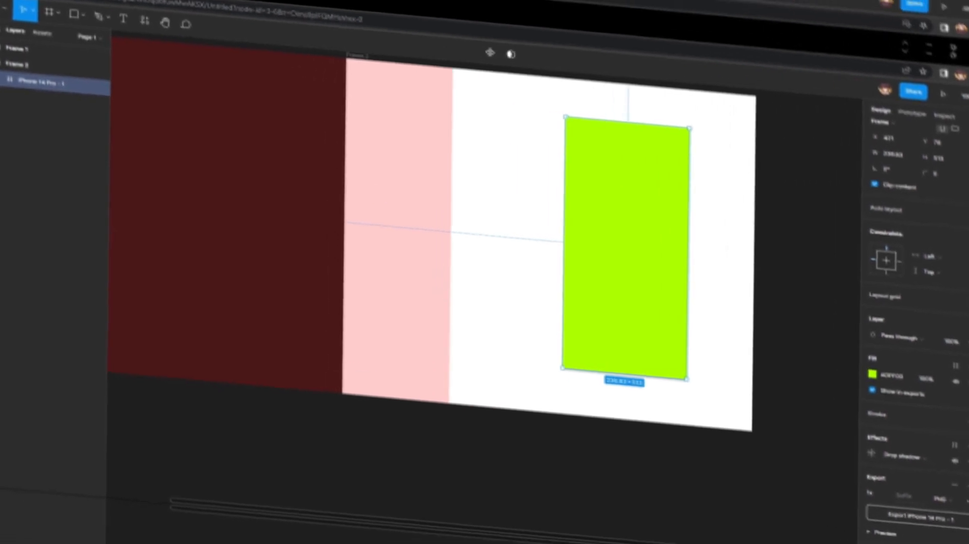